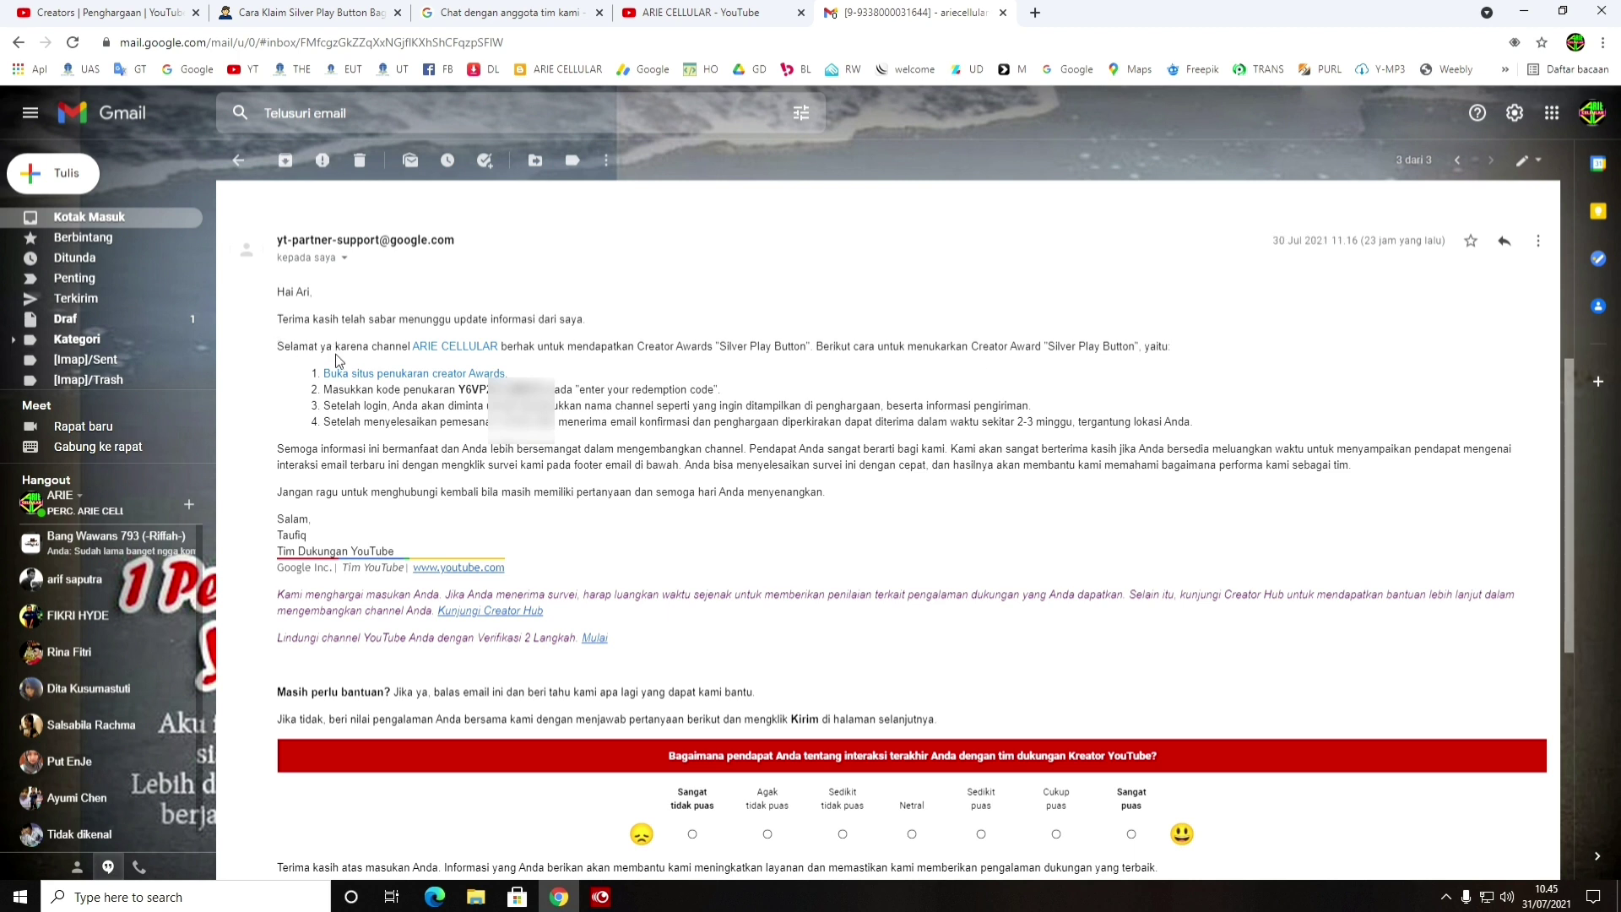
# Open the award redemption site from the email, then copy the redemption code from Gmail
pyautogui.click(453, 373)
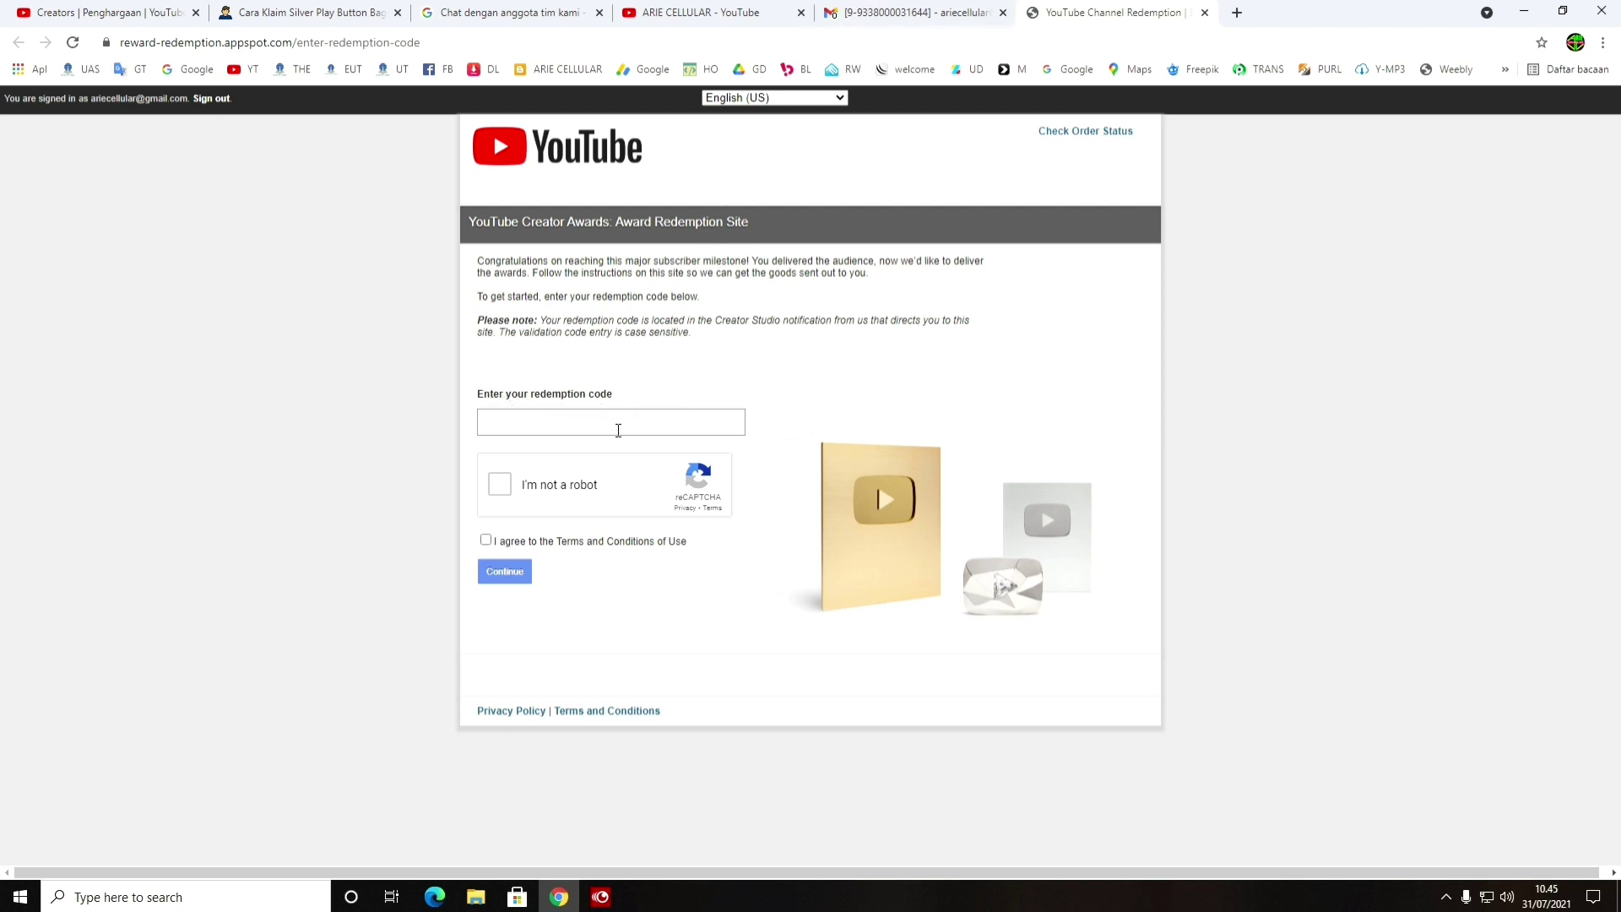
pyautogui.click(920, 12)
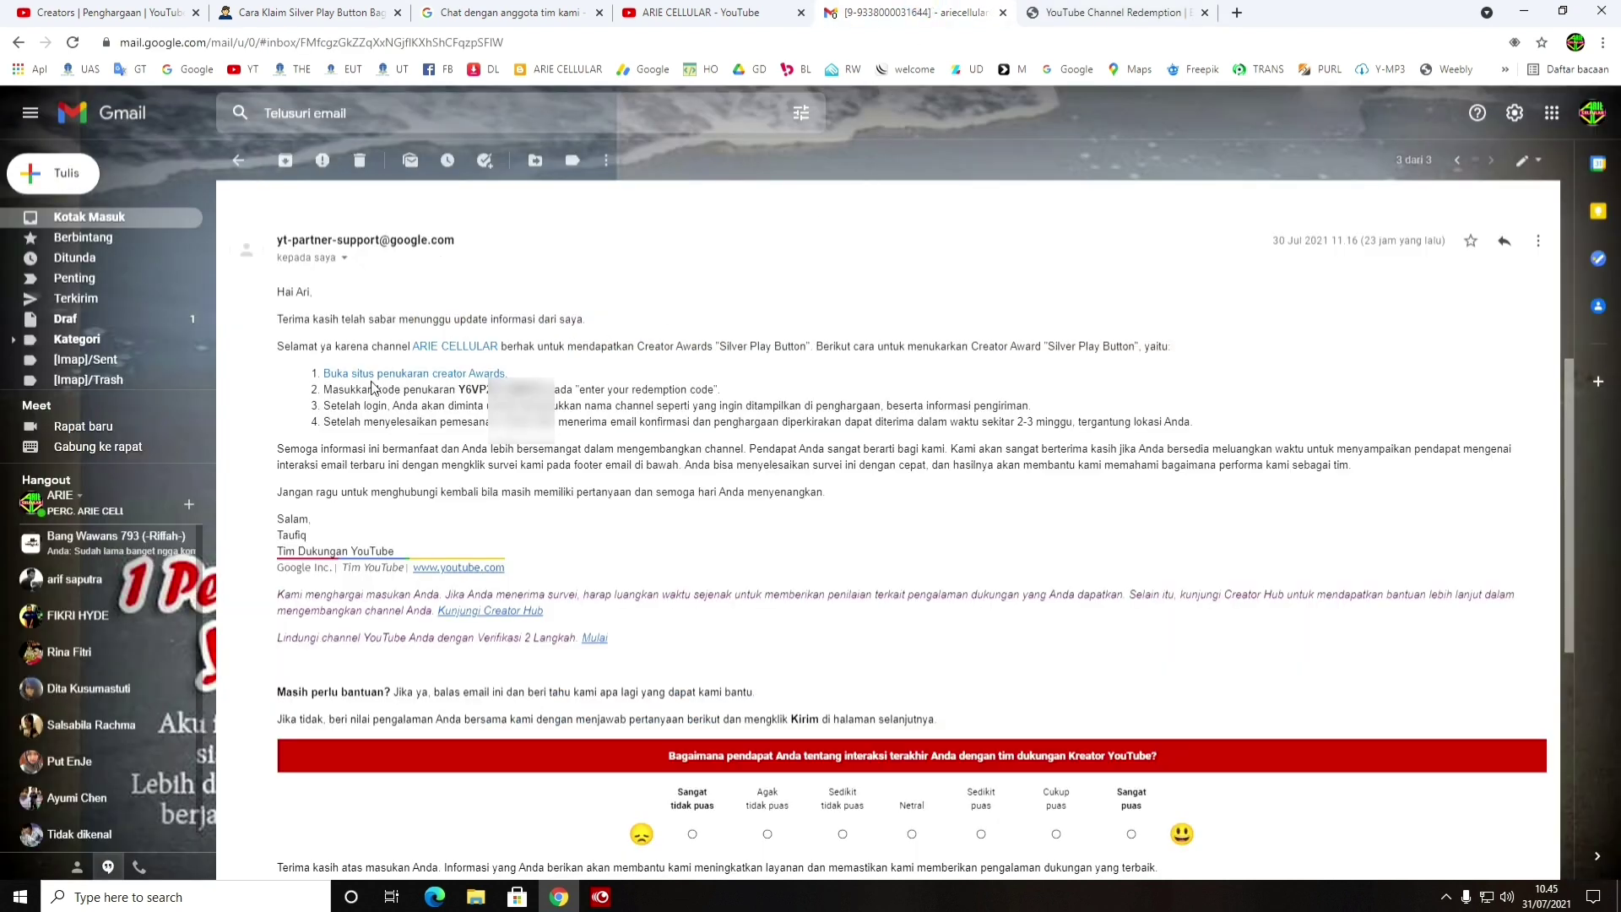
pyautogui.moveTo(458, 389); pyautogui.dragTo(548, 389)
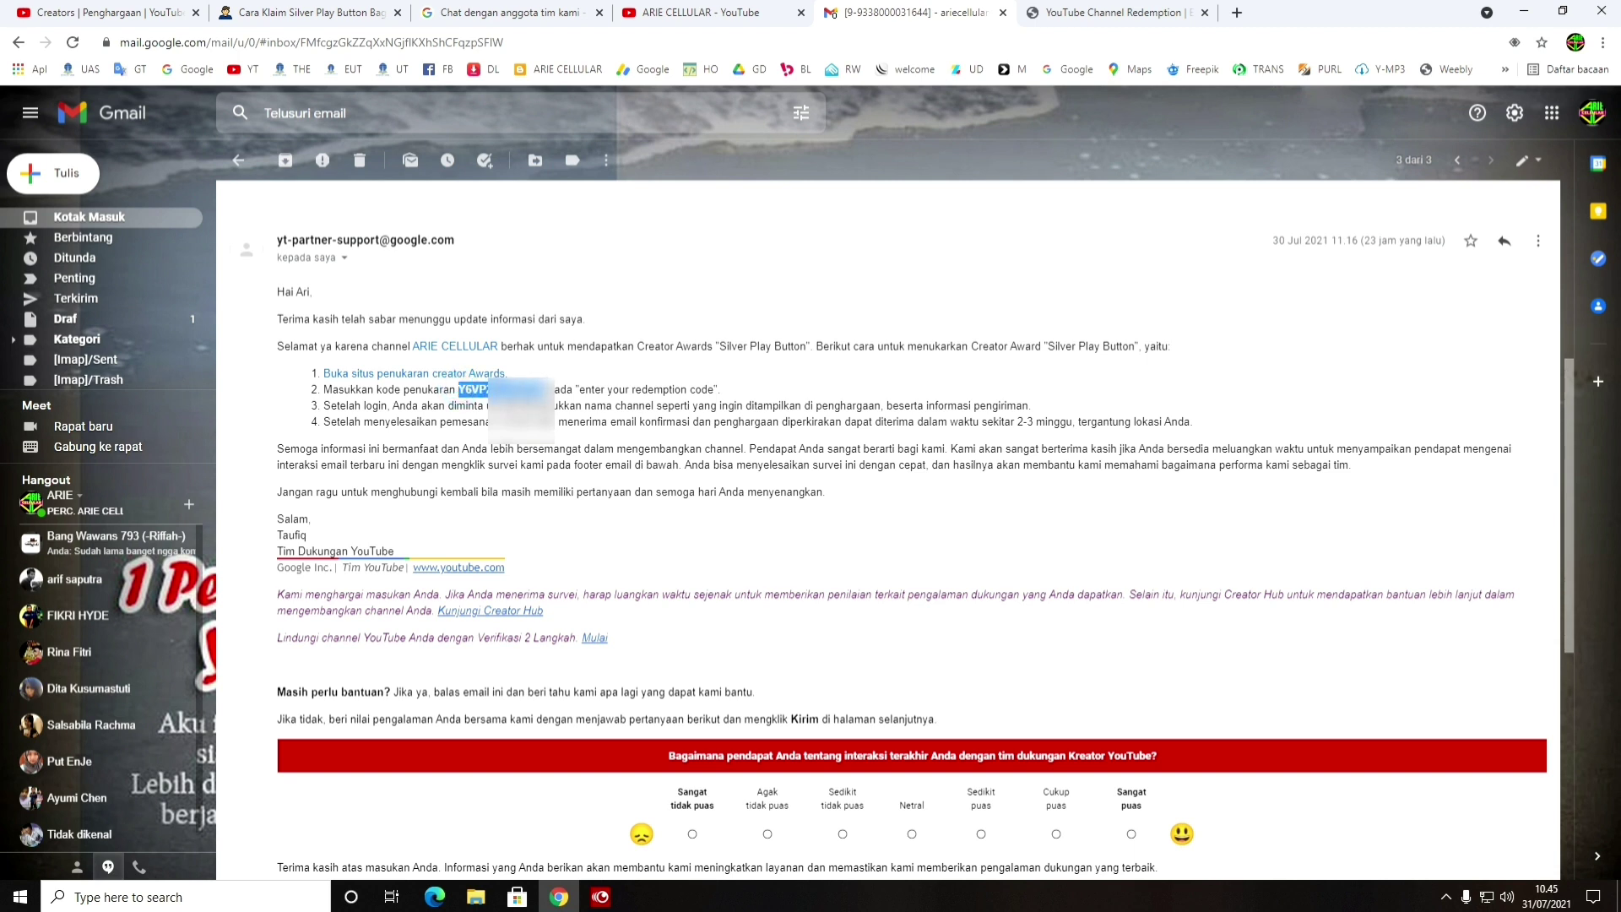
pyautogui.rightClick(524, 397)
pyautogui.click(617, 406)
pyautogui.click(1026, 10)
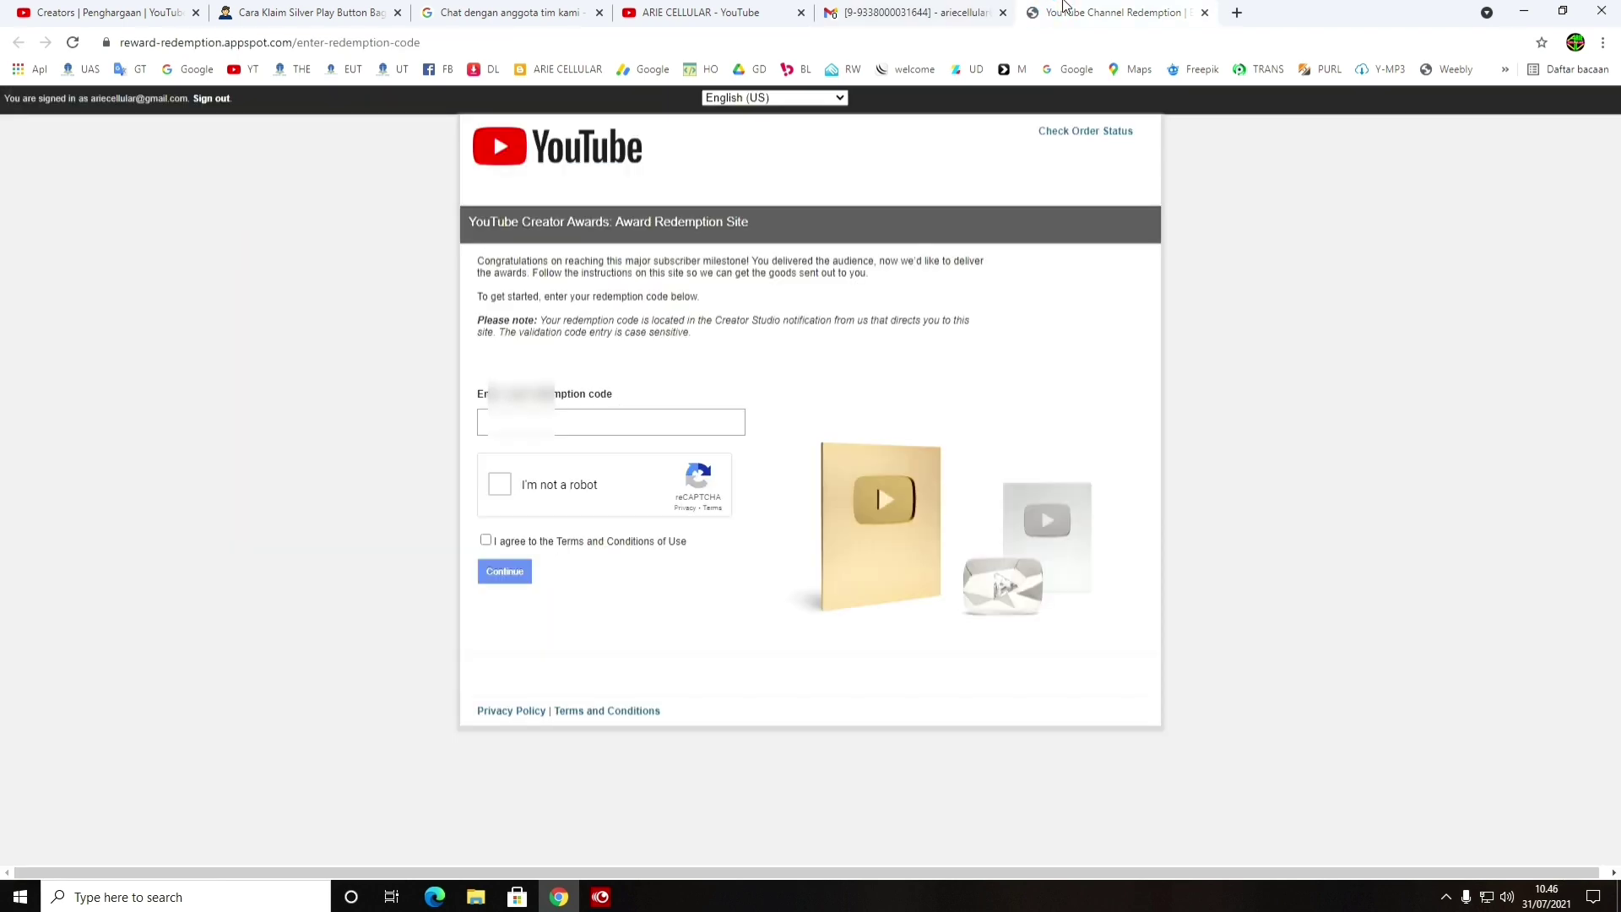
# Switch the page language to Bahasa Indonesia and paste the redemption code into the code field
pyautogui.click(793, 97)
pyautogui.click(791, 113)
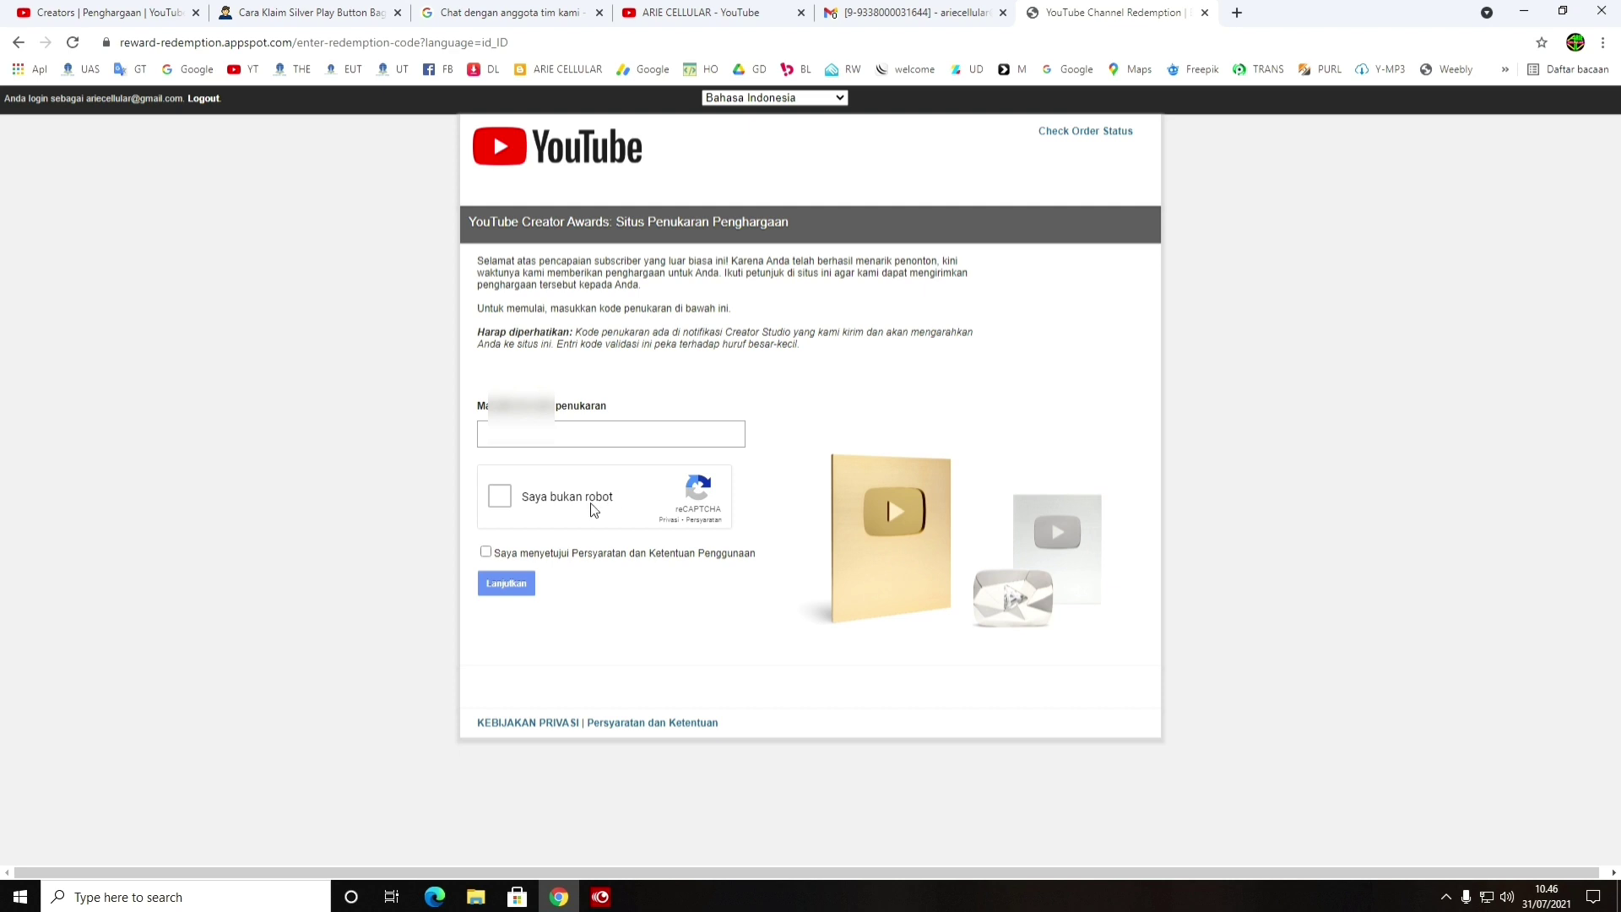
pyautogui.rightClick(573, 428)
pyautogui.click(629, 560)
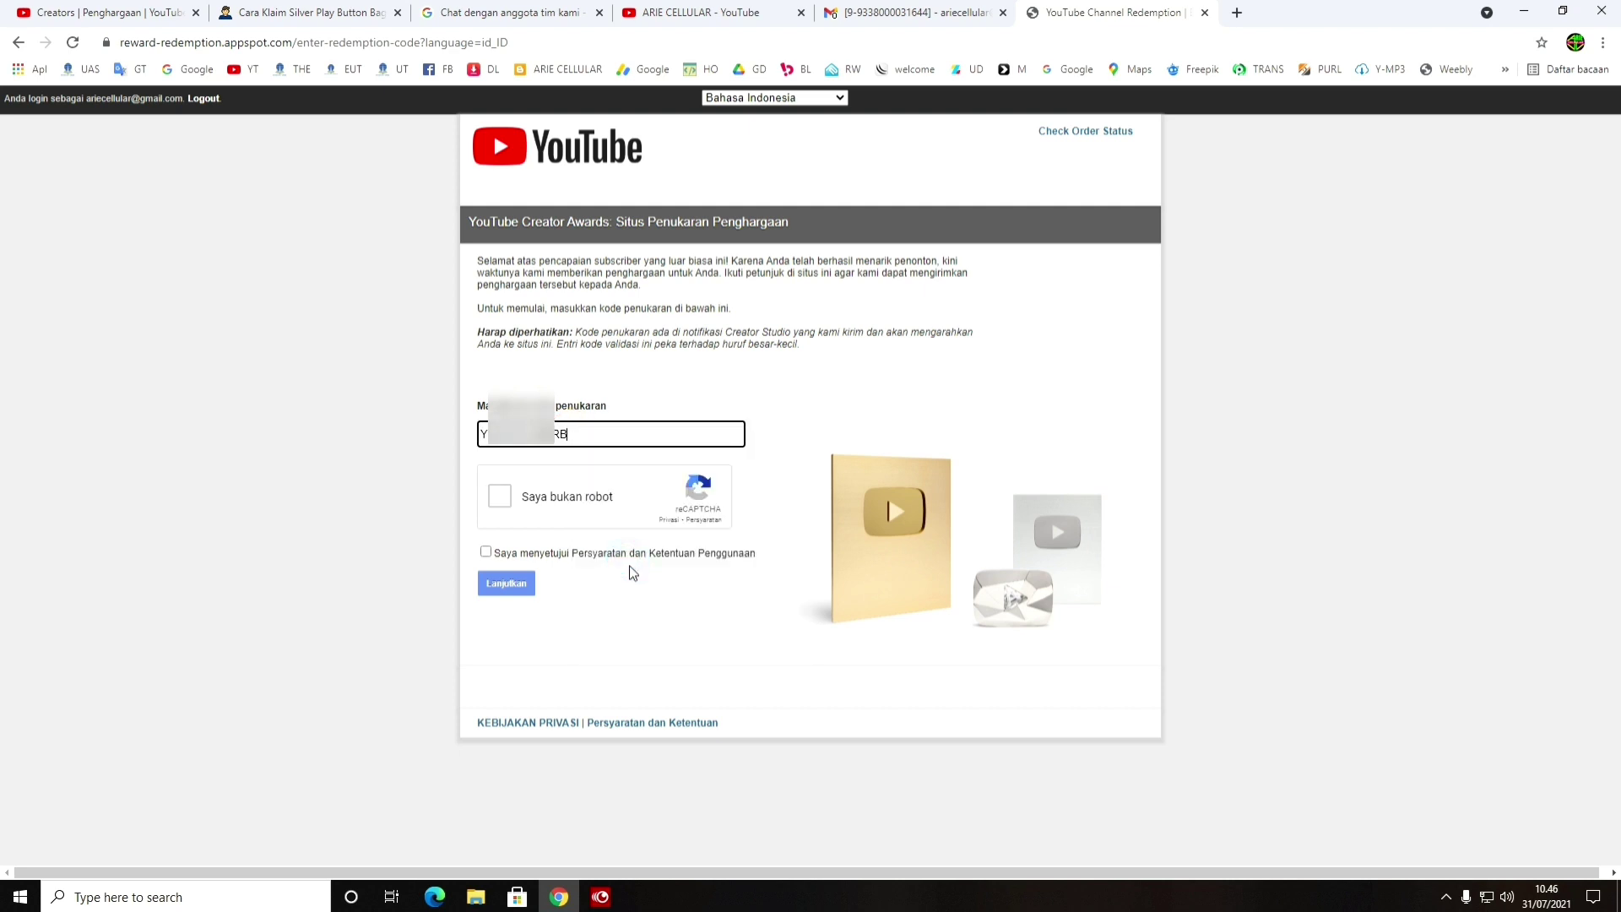
# Complete the reCAPTCHA, accept the terms of use, and submit the code with Lanjutkan
pyautogui.click(503, 500)
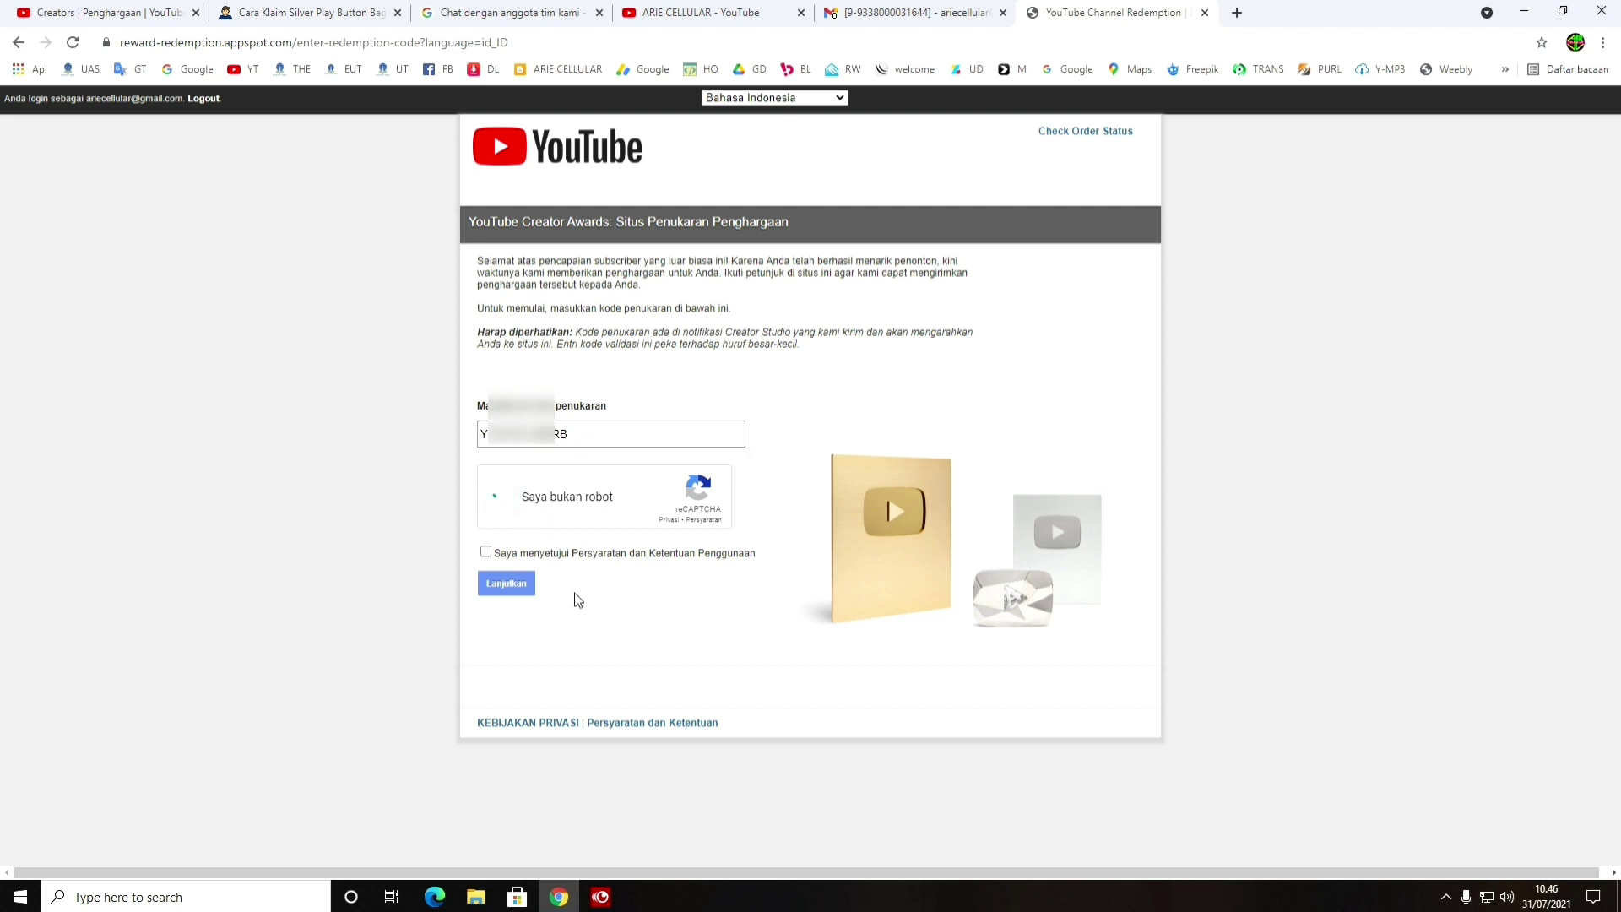
pyautogui.click(503, 555)
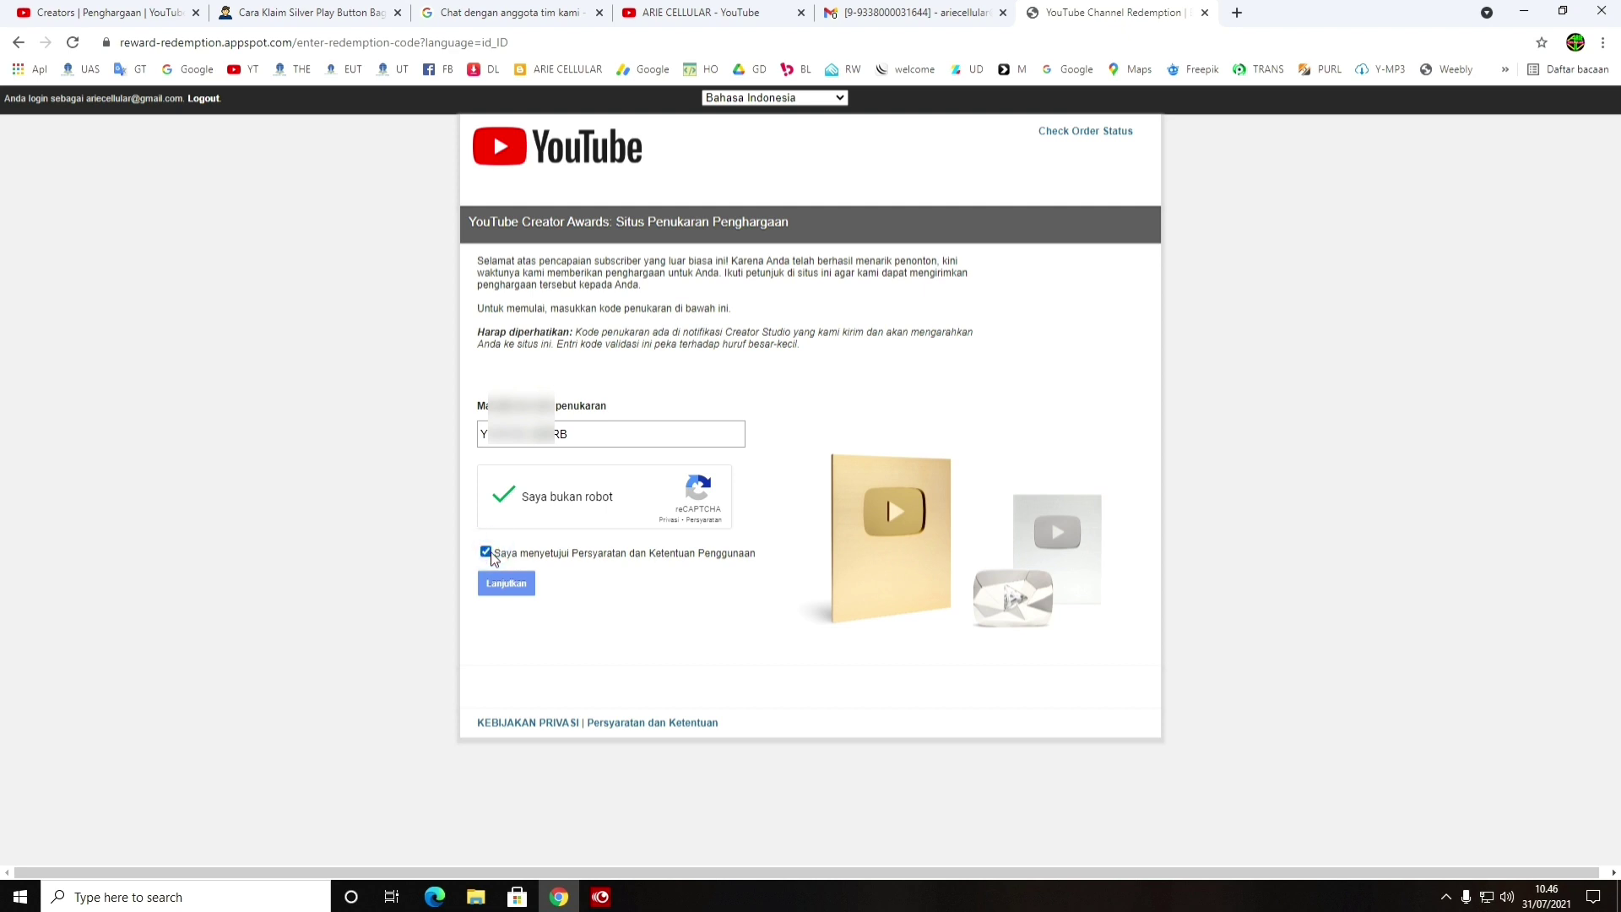
pyautogui.click(513, 592)
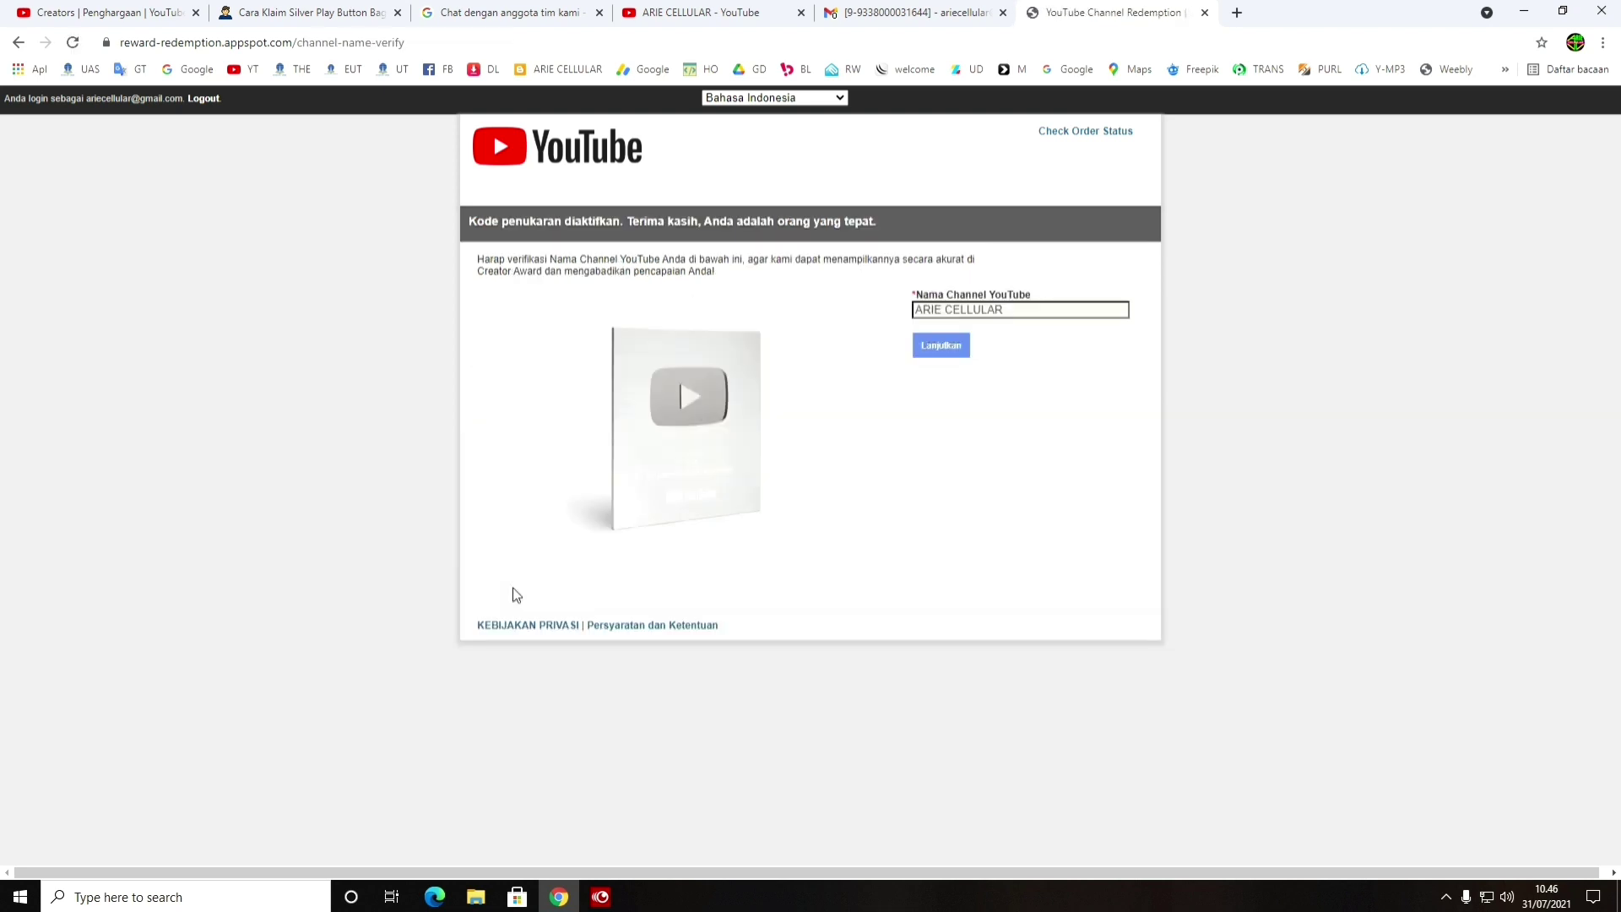
# Replace the prefilled Nama Channel YouTube with the channel's name and continue
pyautogui.click(982, 311)
pyautogui.press('BackSpace')
pyautogui.press('BackSpace')
pyautogui.press('BackSpace')
pyautogui.press('BackSpace')
pyautogui.press('BackSpace')
pyautogui.press('BackSpace')
pyautogui.press('BackSpace')
pyautogui.press('BackSpace')
pyautogui.press('BackSpace')
pyautogui.press('BackSpace')
pyautogui.press('BackSpace')
pyautogui.press('BackSpace')
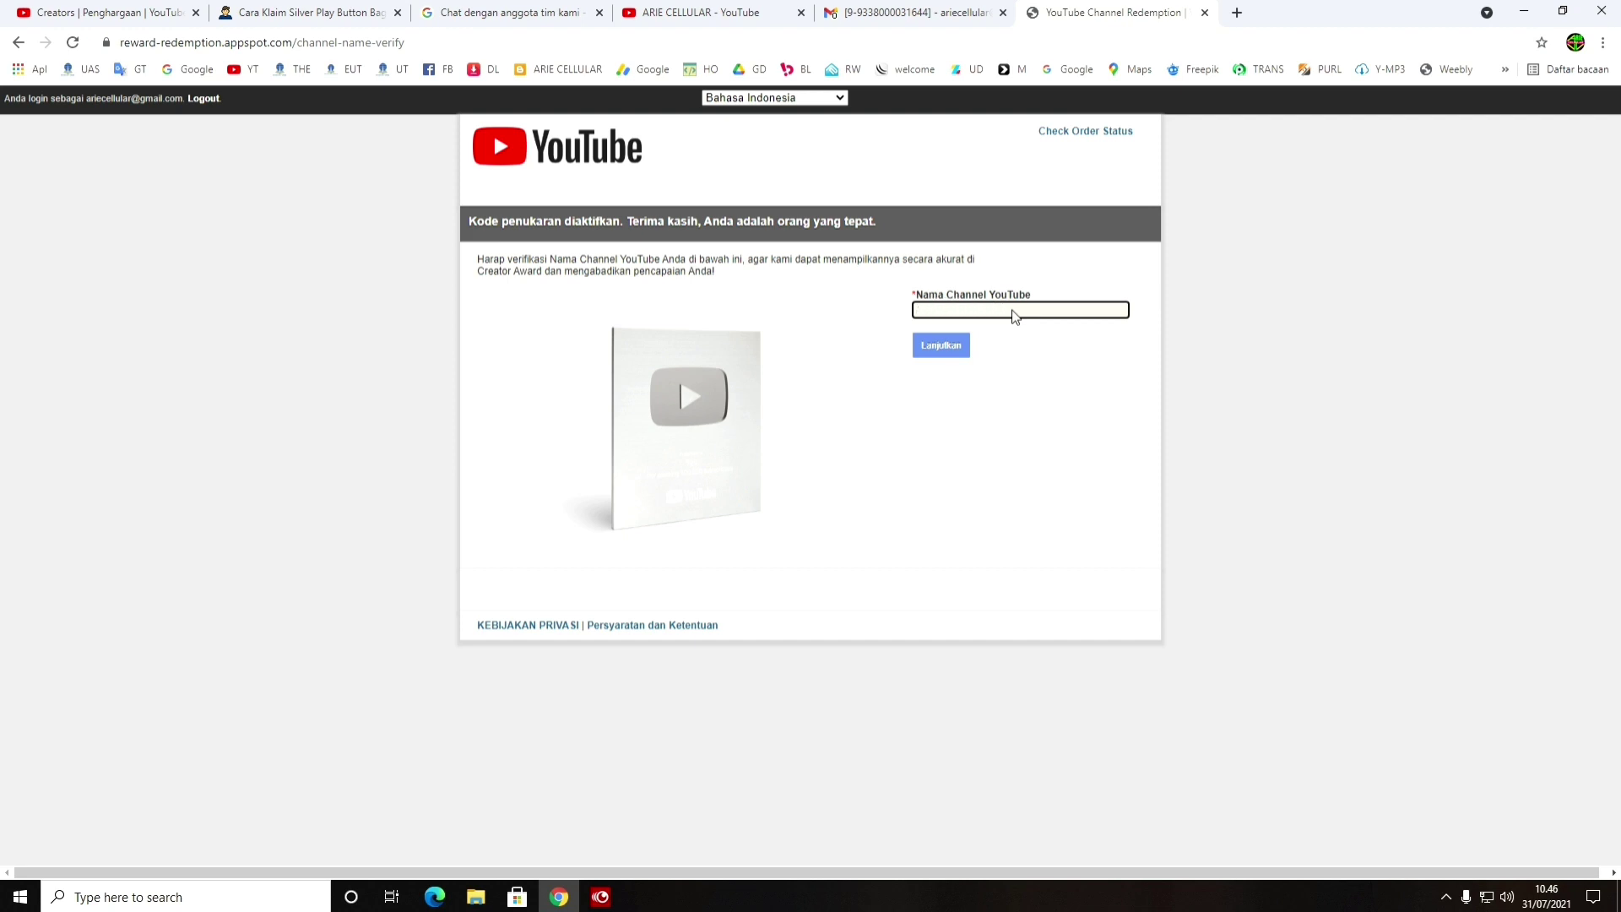
pyautogui.write('ARIE CELLULAR')
pyautogui.click(954, 359)
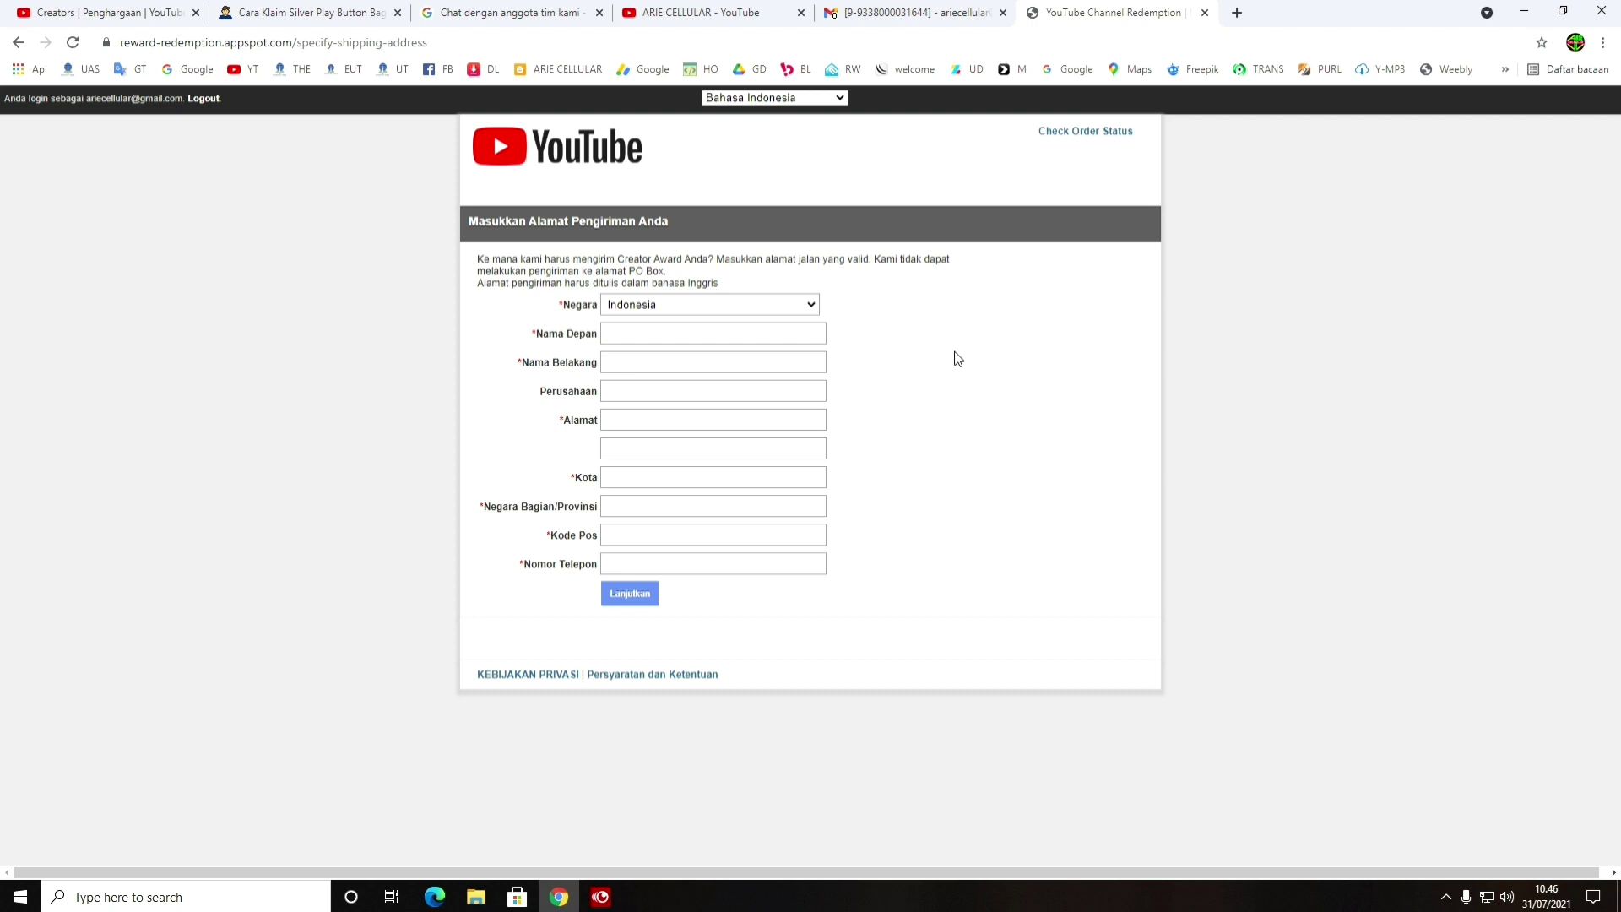
# Keep Indonesia as the country and enter the recipient's first and last name
pyautogui.click(802, 307)
pyautogui.click(802, 308)
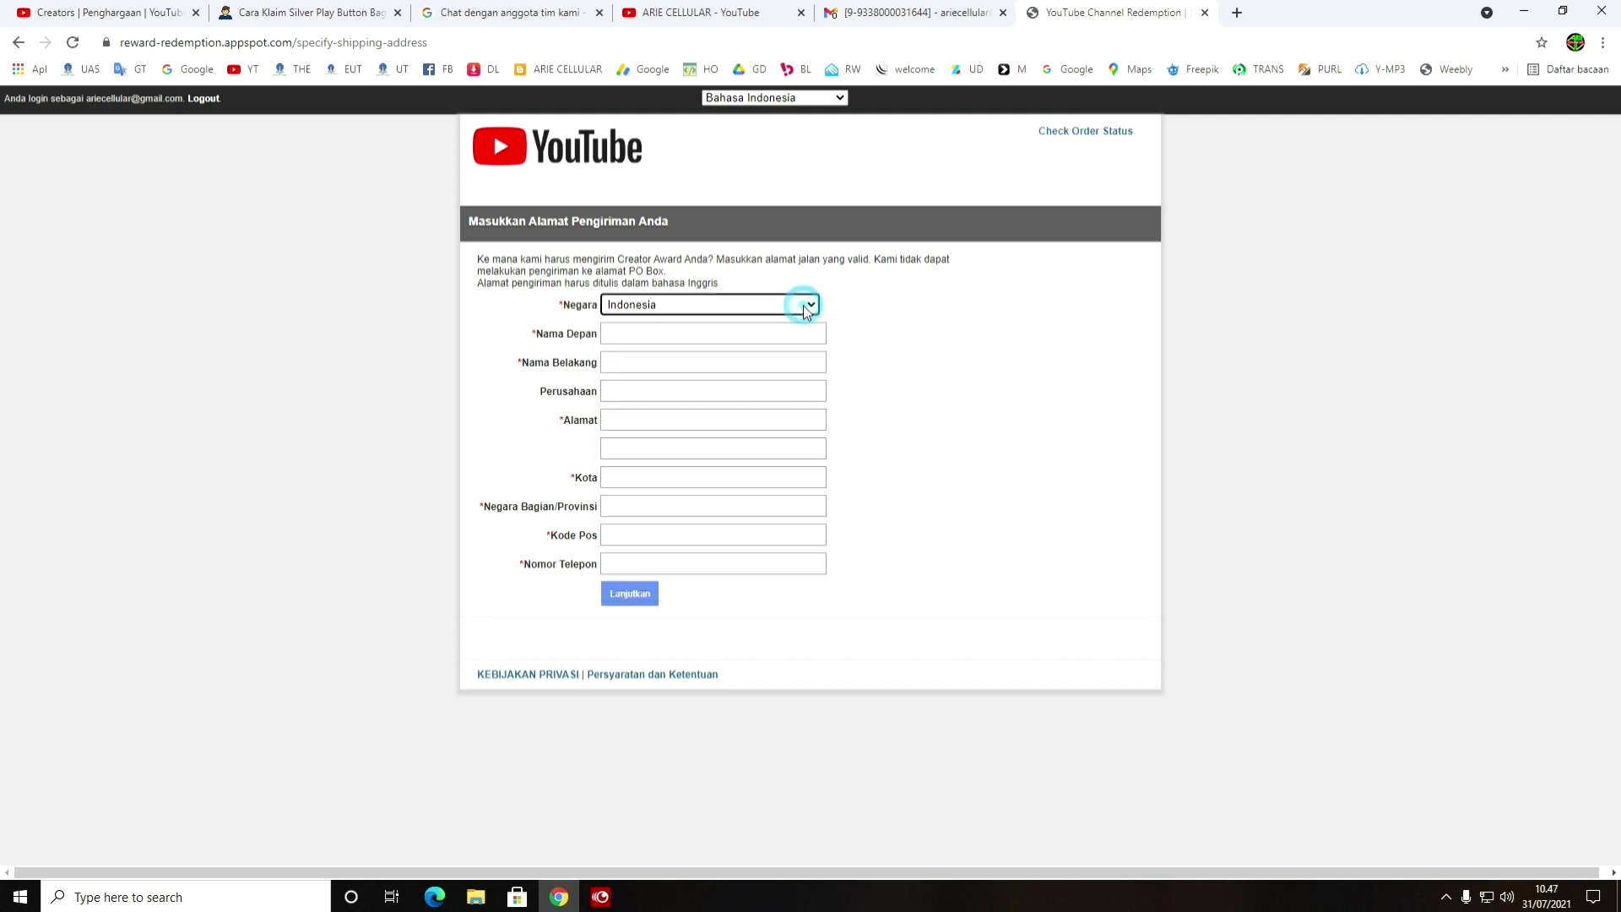
pyautogui.click(709, 331)
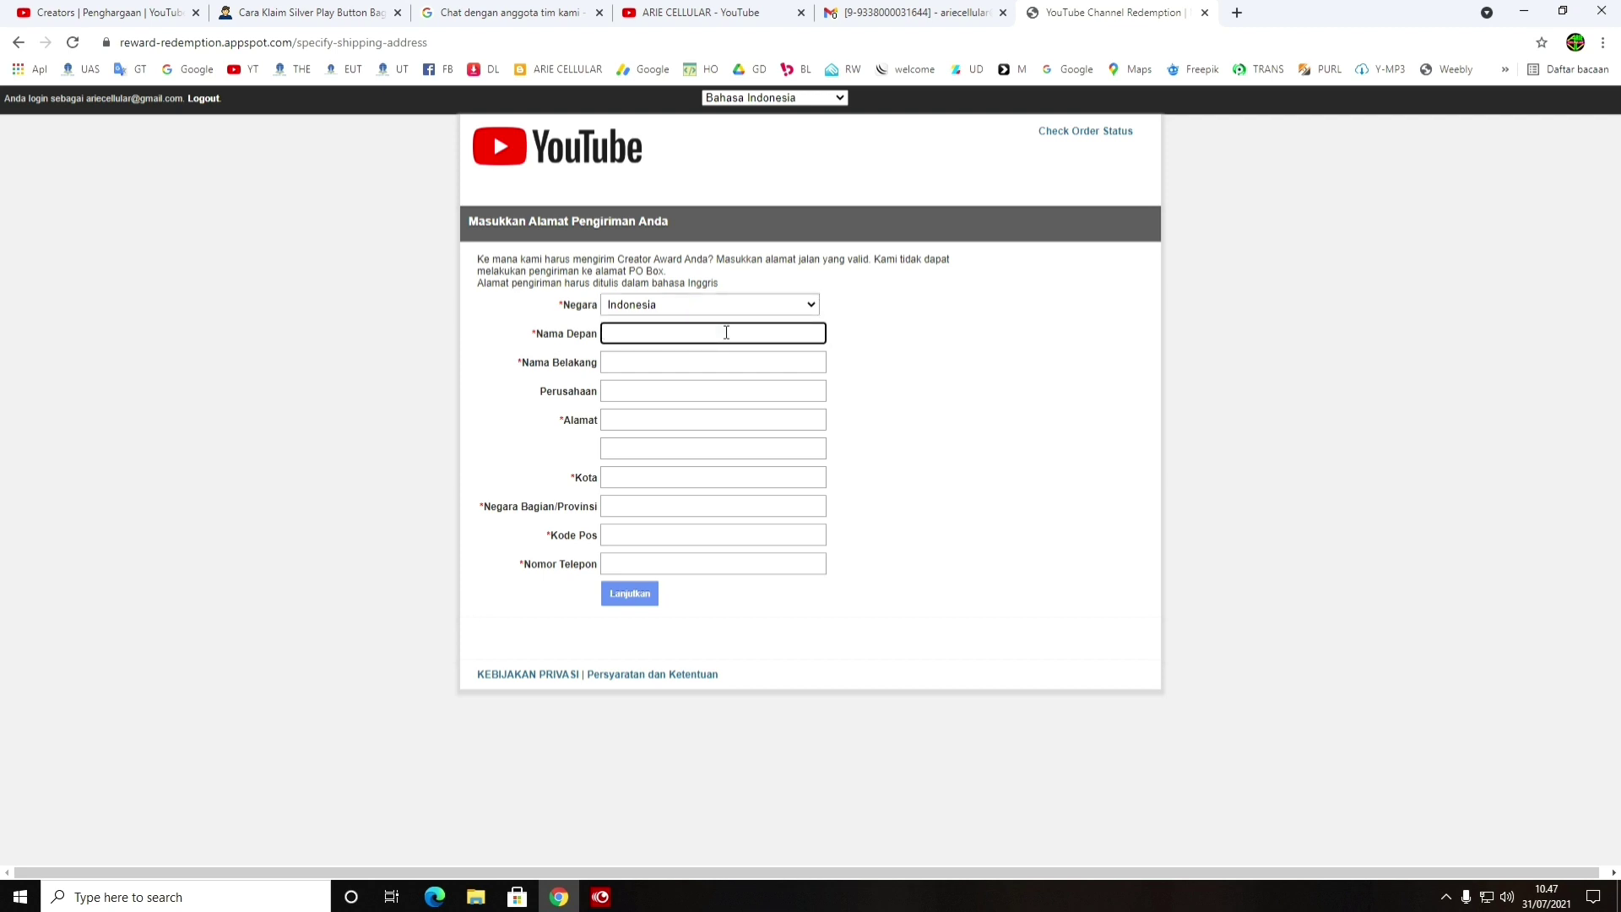
pyautogui.write('ARIE')
pyautogui.click(718, 361)
pyautogui.write('C')
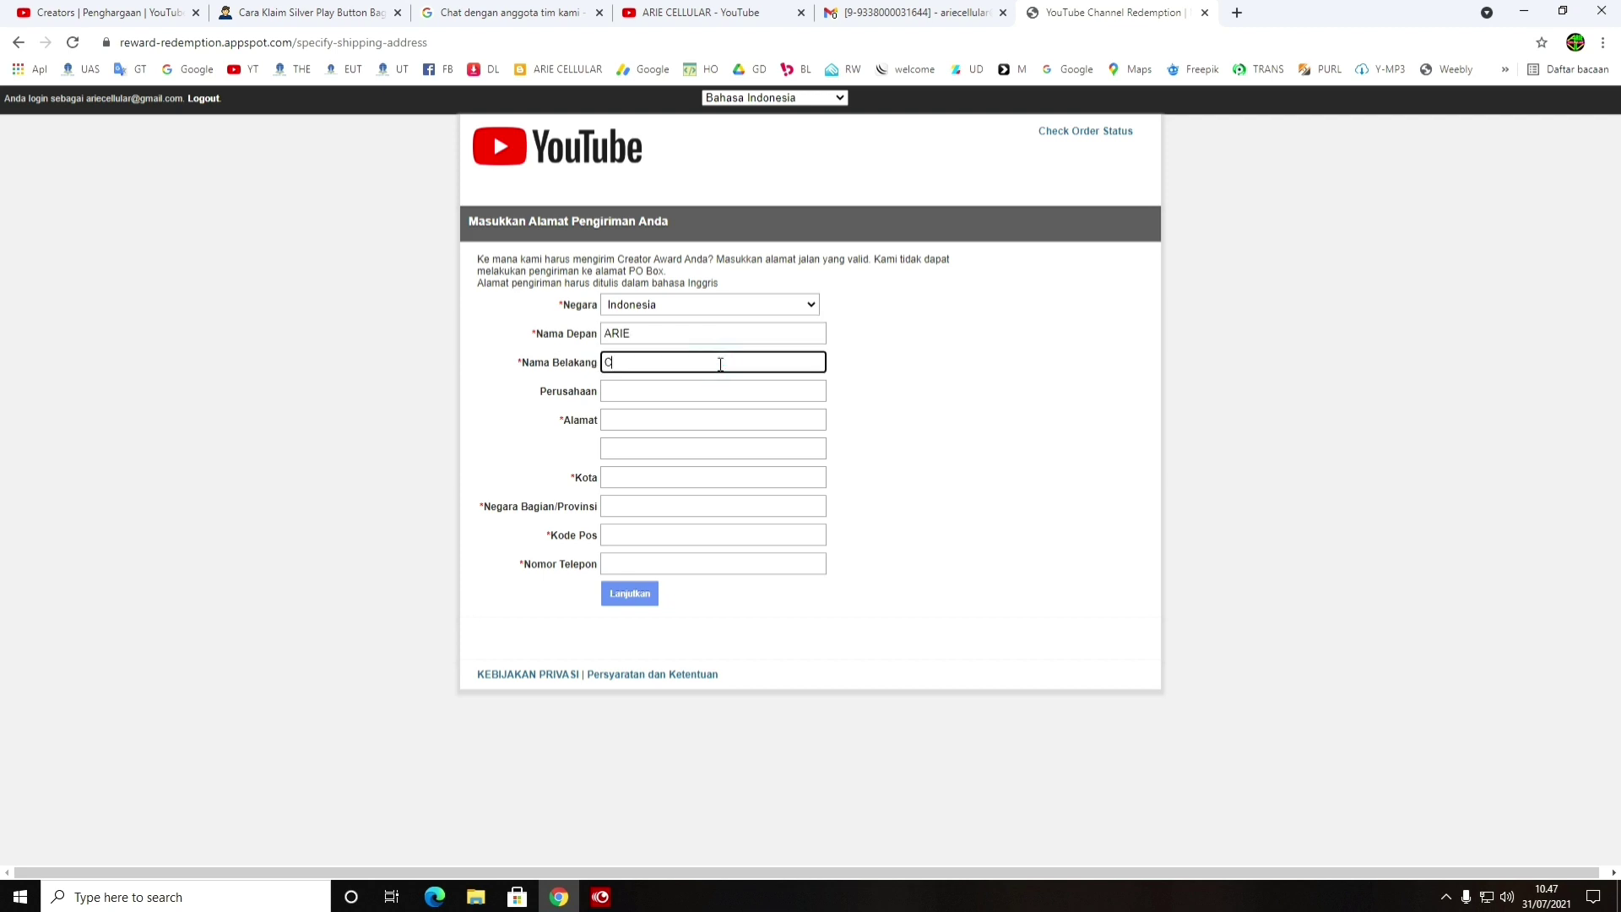
pyautogui.write('ELLULAR')
# Dismiss the autofill suggestions and type the company name 'Pribadi'
pyautogui.click(629, 392)
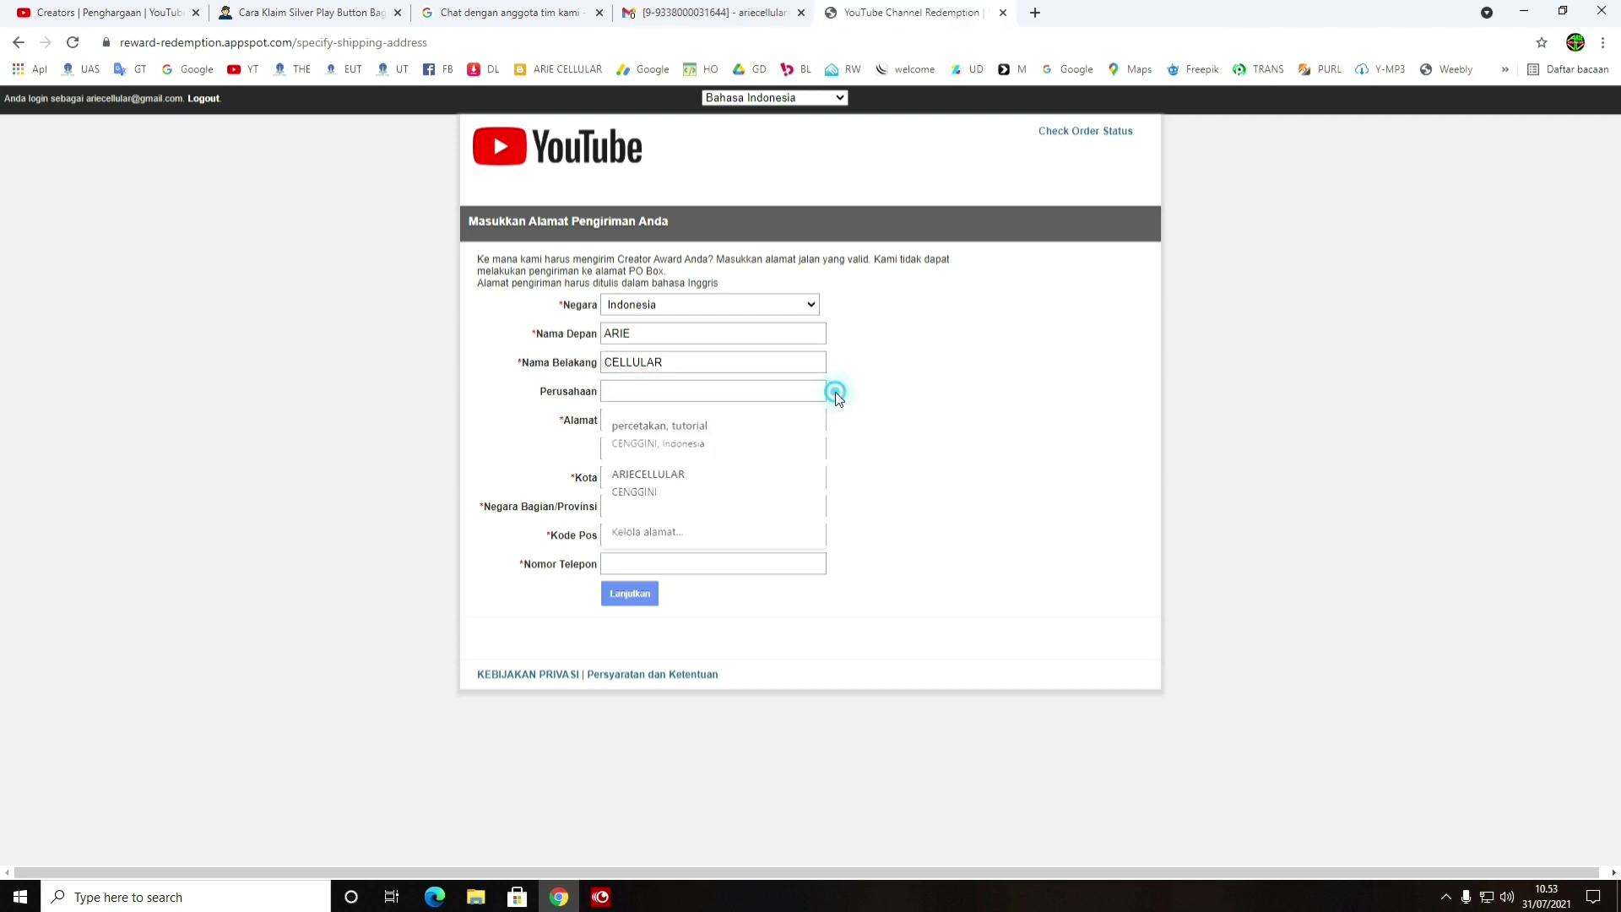
pyautogui.click(839, 395)
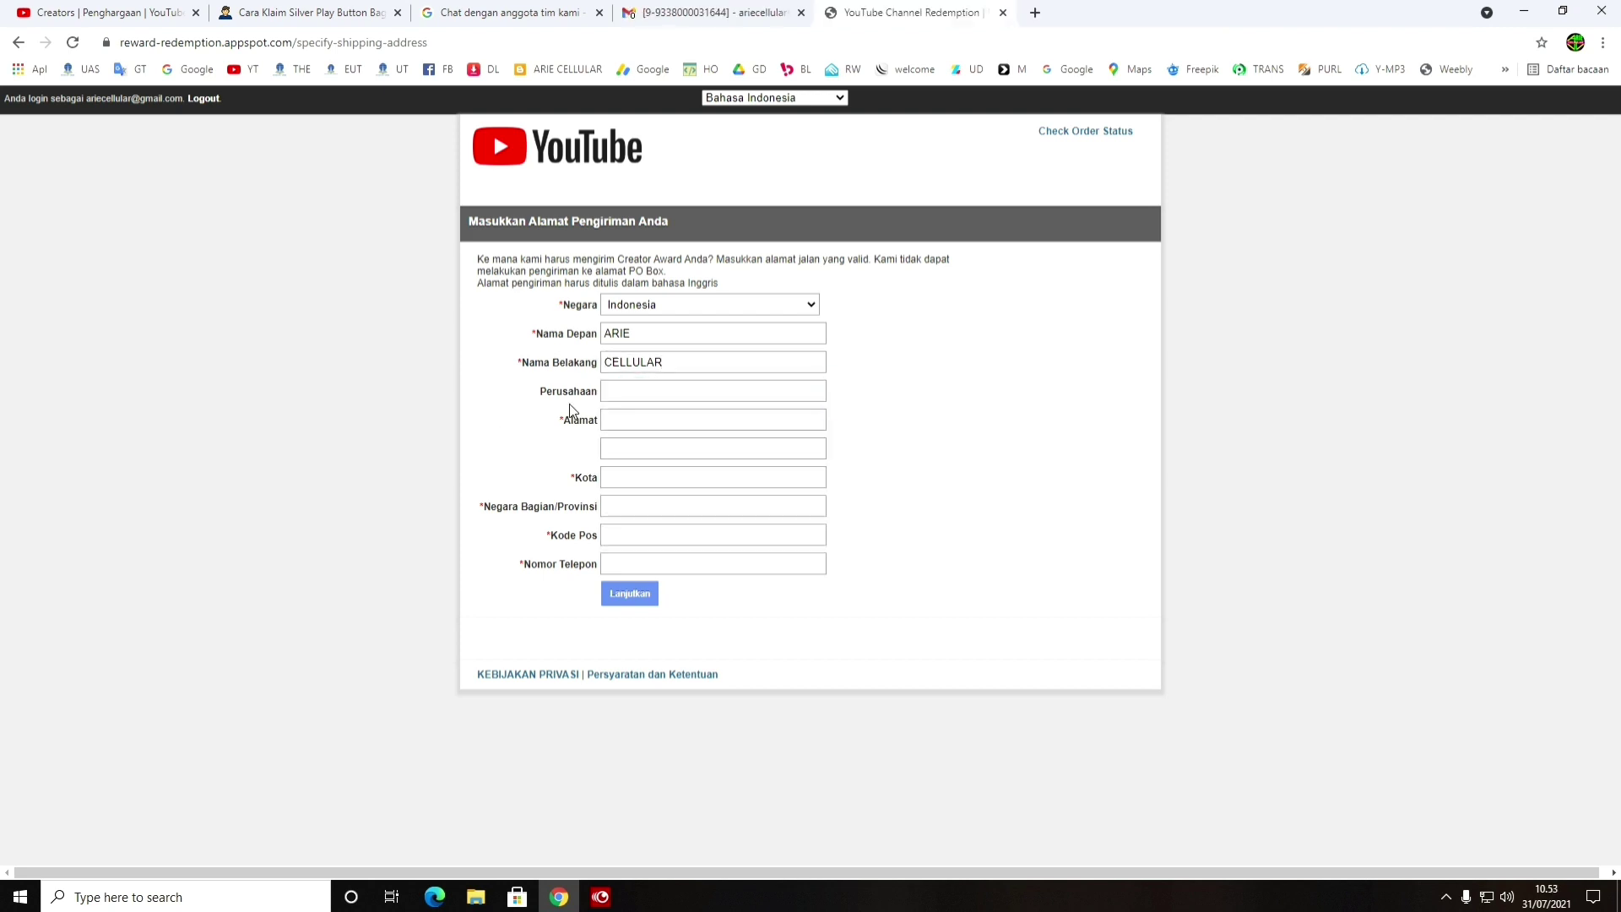
pyautogui.click(633, 390)
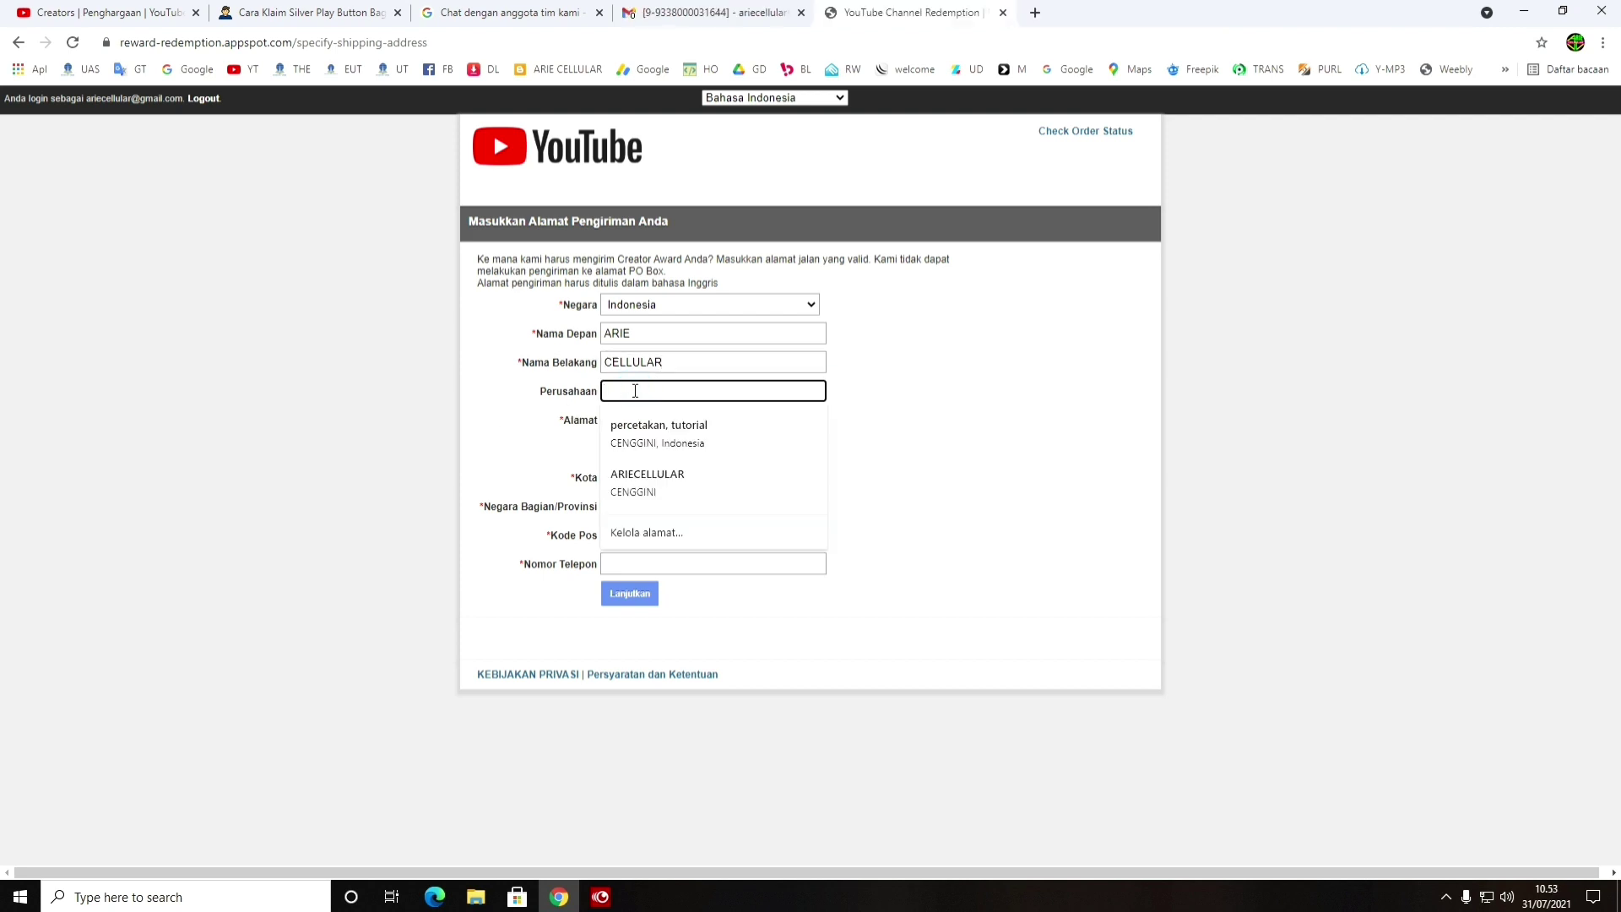
pyautogui.doubleClick(541, 393)
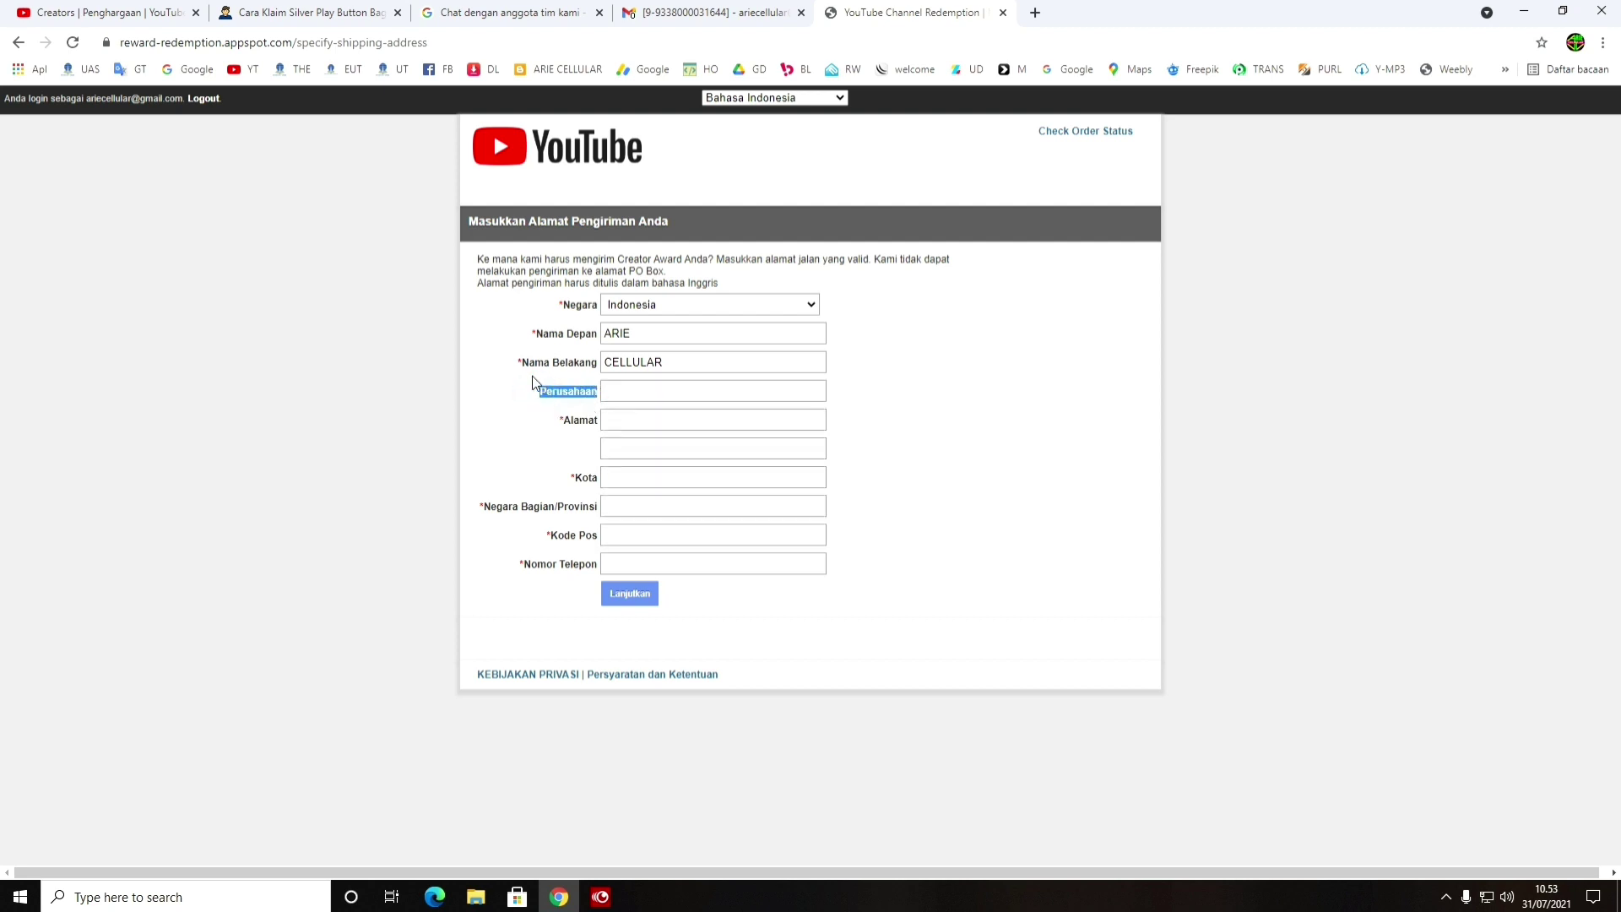
pyautogui.doubleClick(520, 363)
pyautogui.click(629, 392)
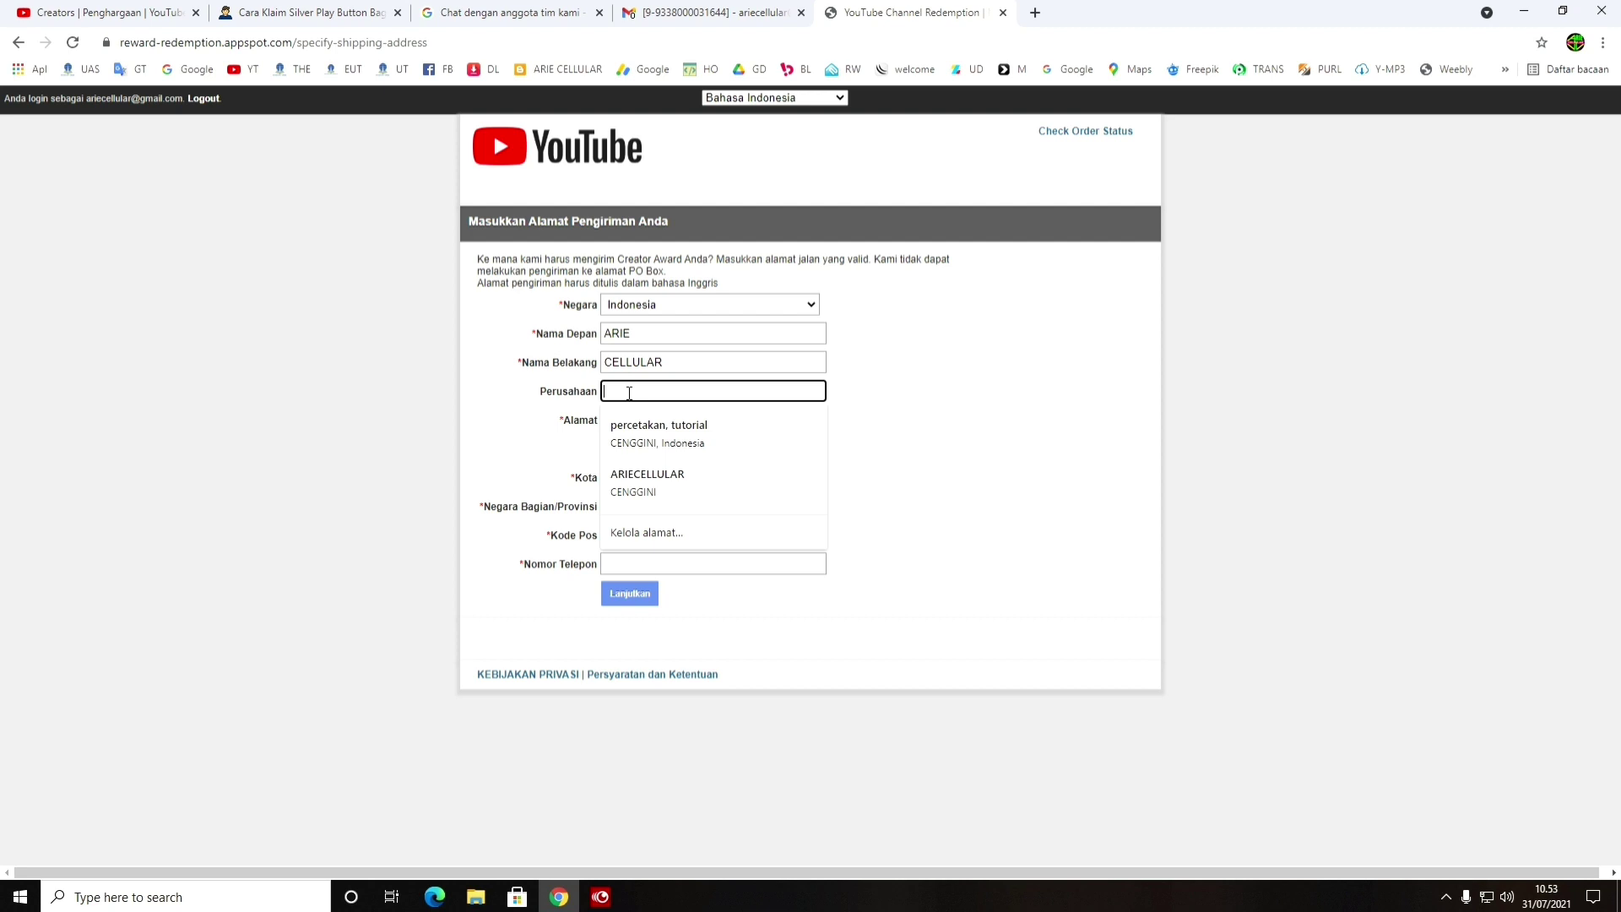
pyautogui.write('P')
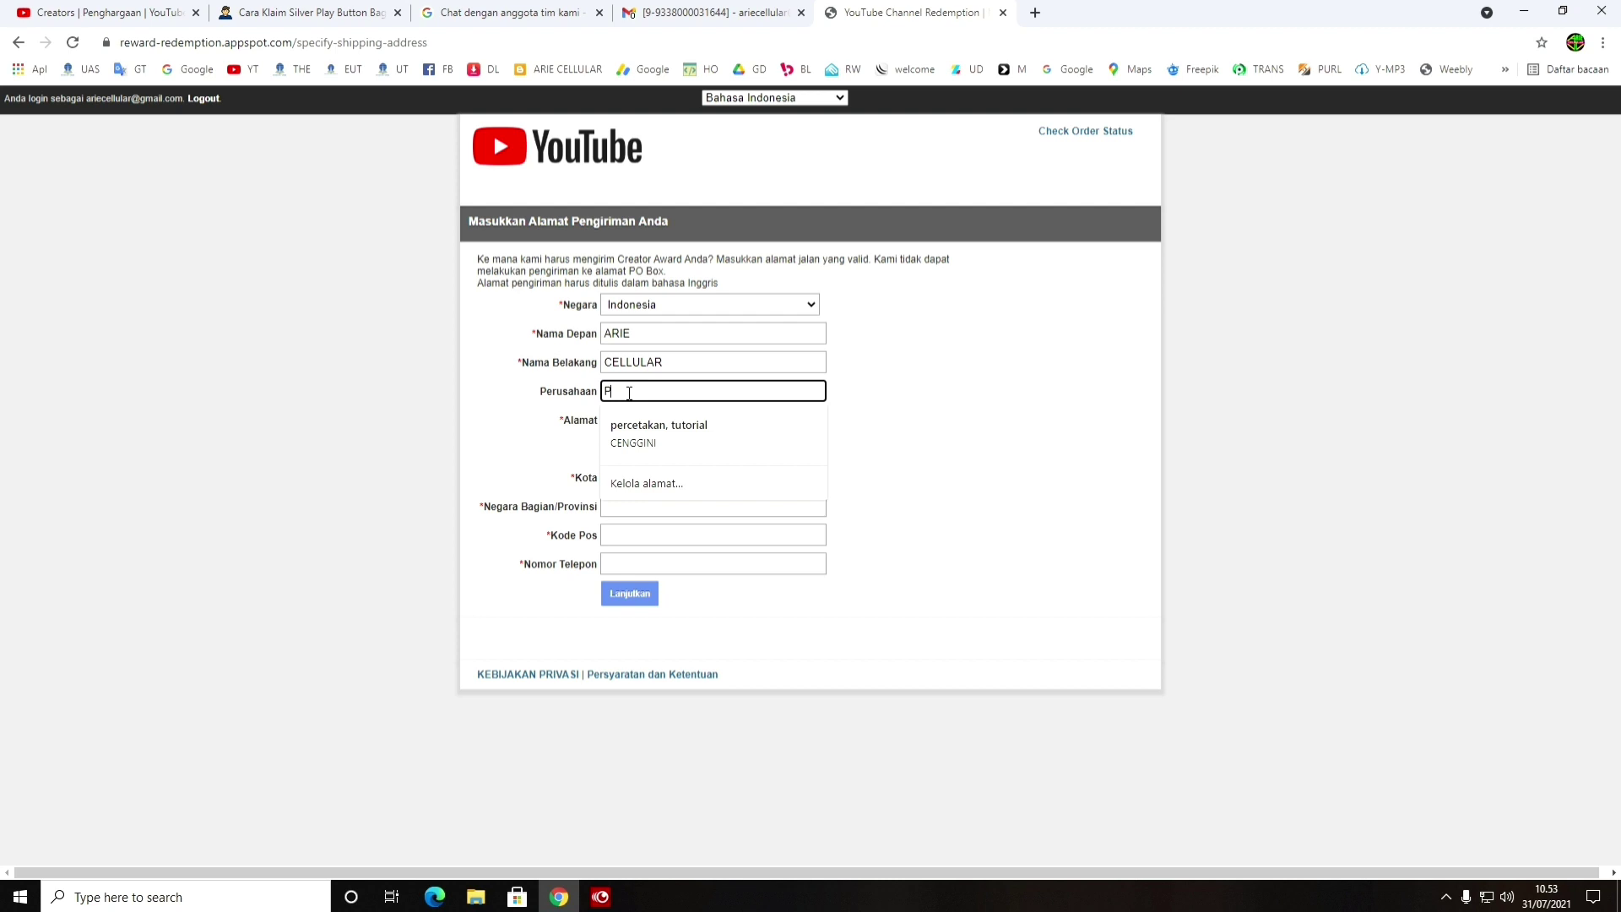
pyautogui.write('erc')
pyautogui.press('BackSpace')
pyautogui.press('BackSpace')
pyautogui.write('r')
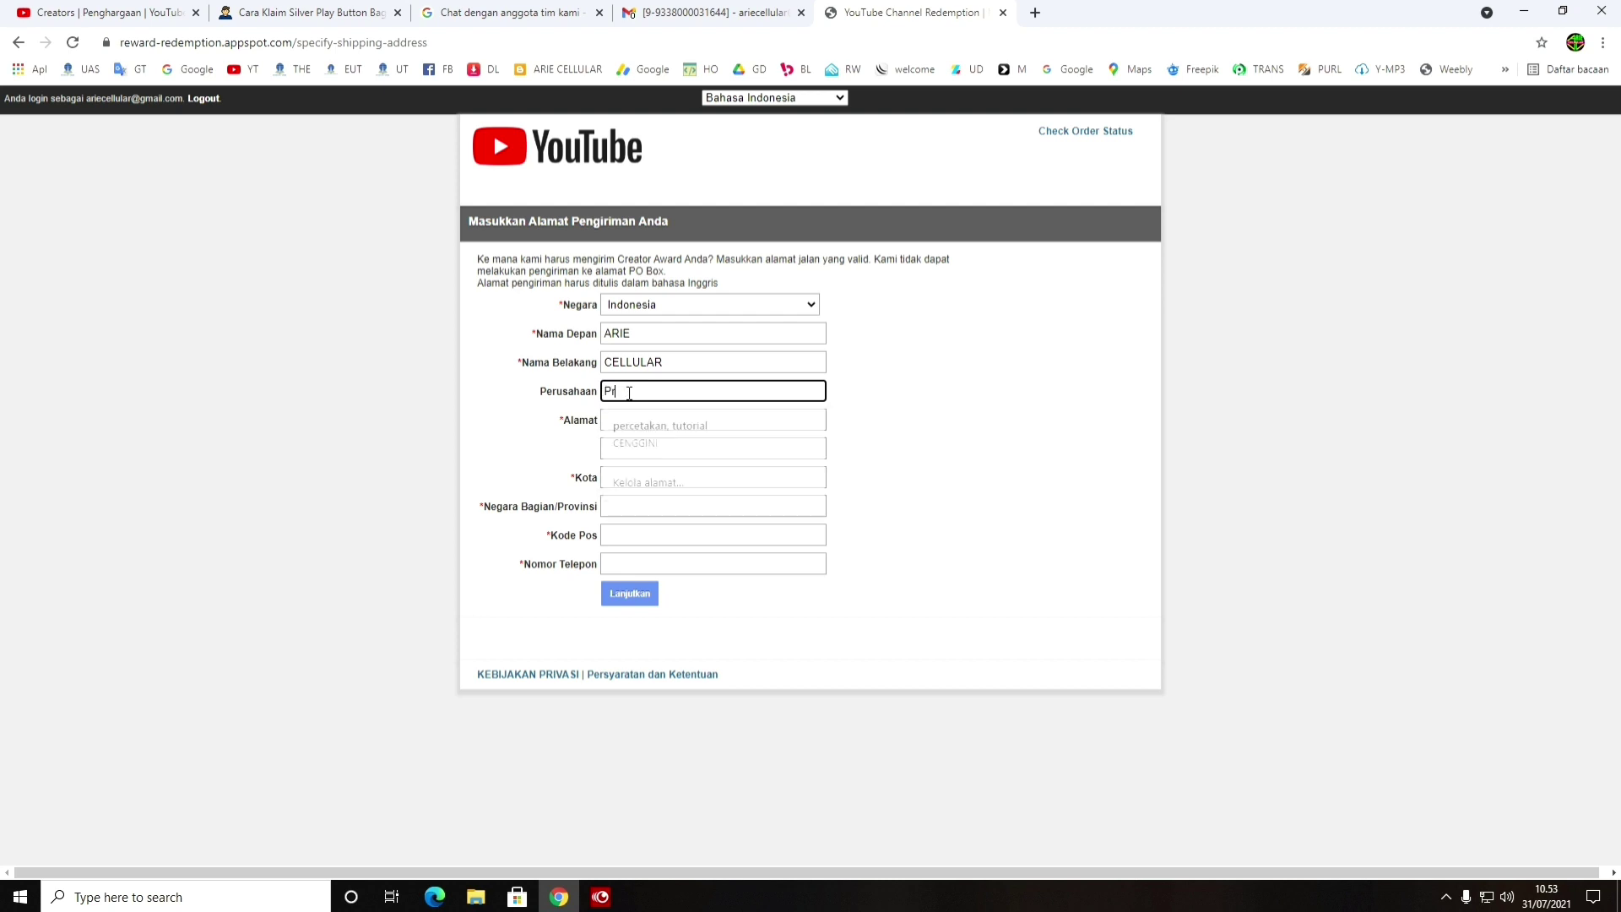
pyautogui.write('ib')
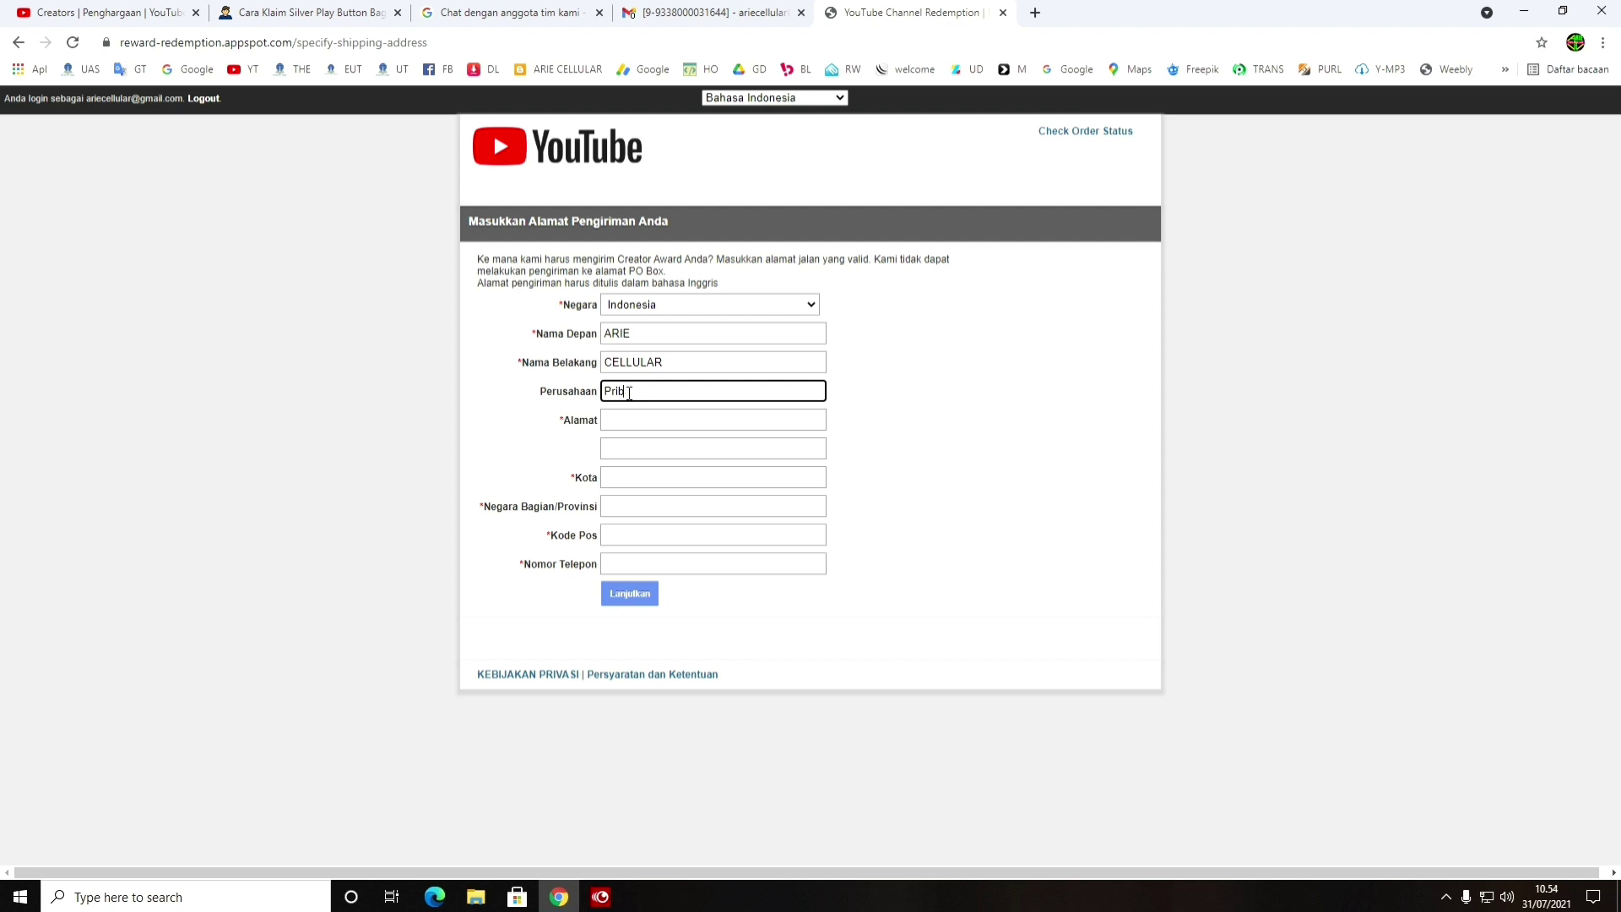
pyautogui.write('abadi')
# Enter the street address and the kecamatan on the second address line, correcting typos
pyautogui.click(641, 420)
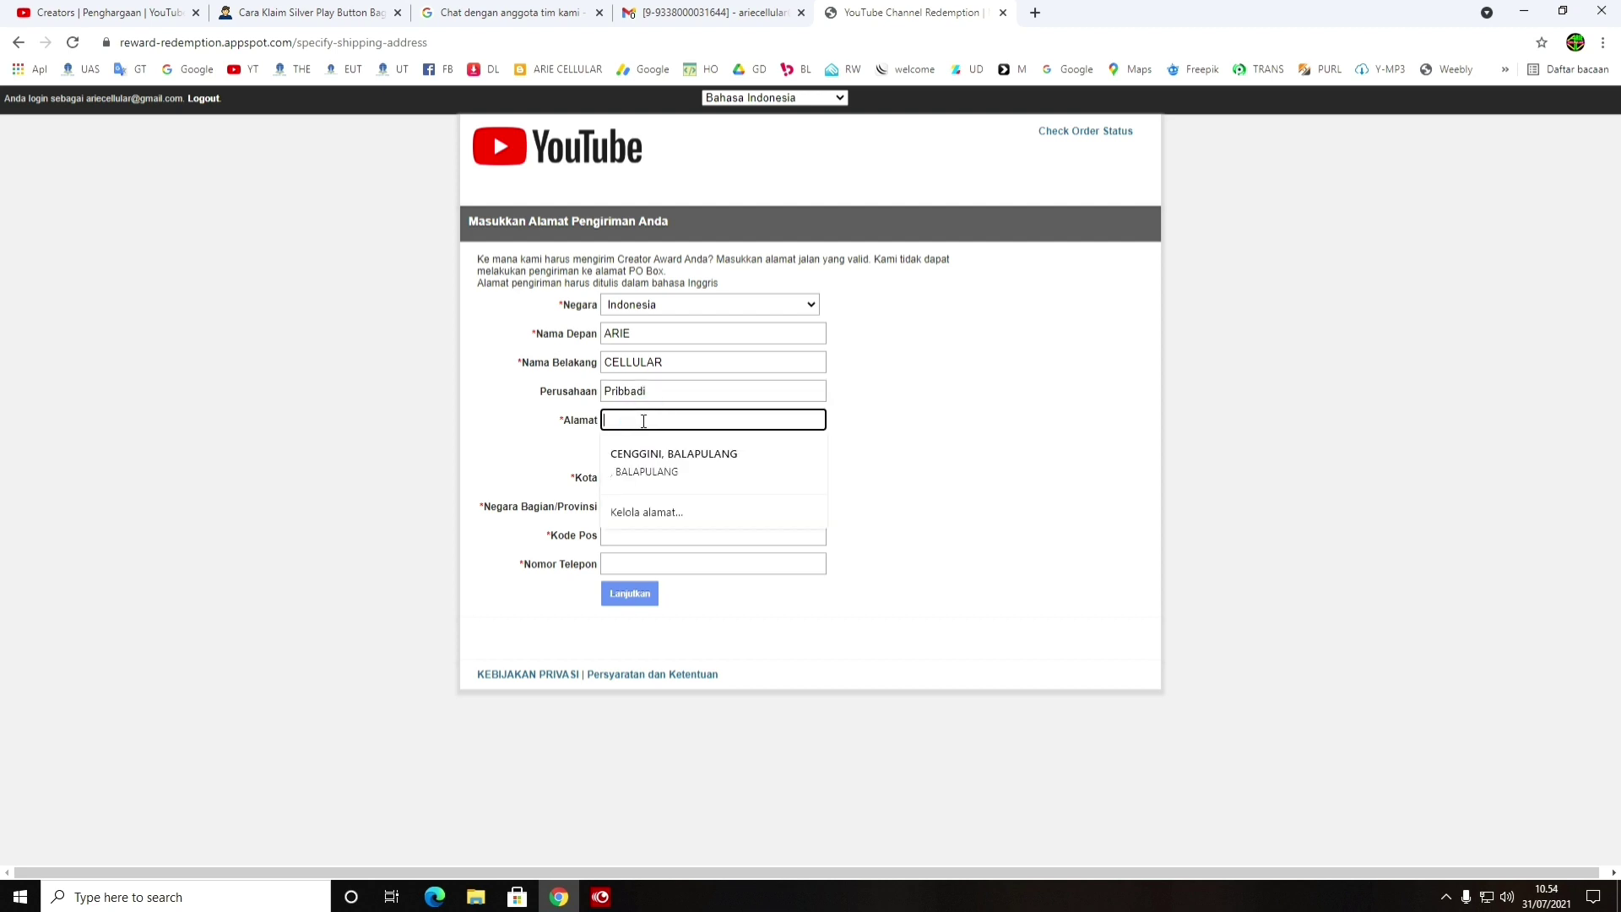
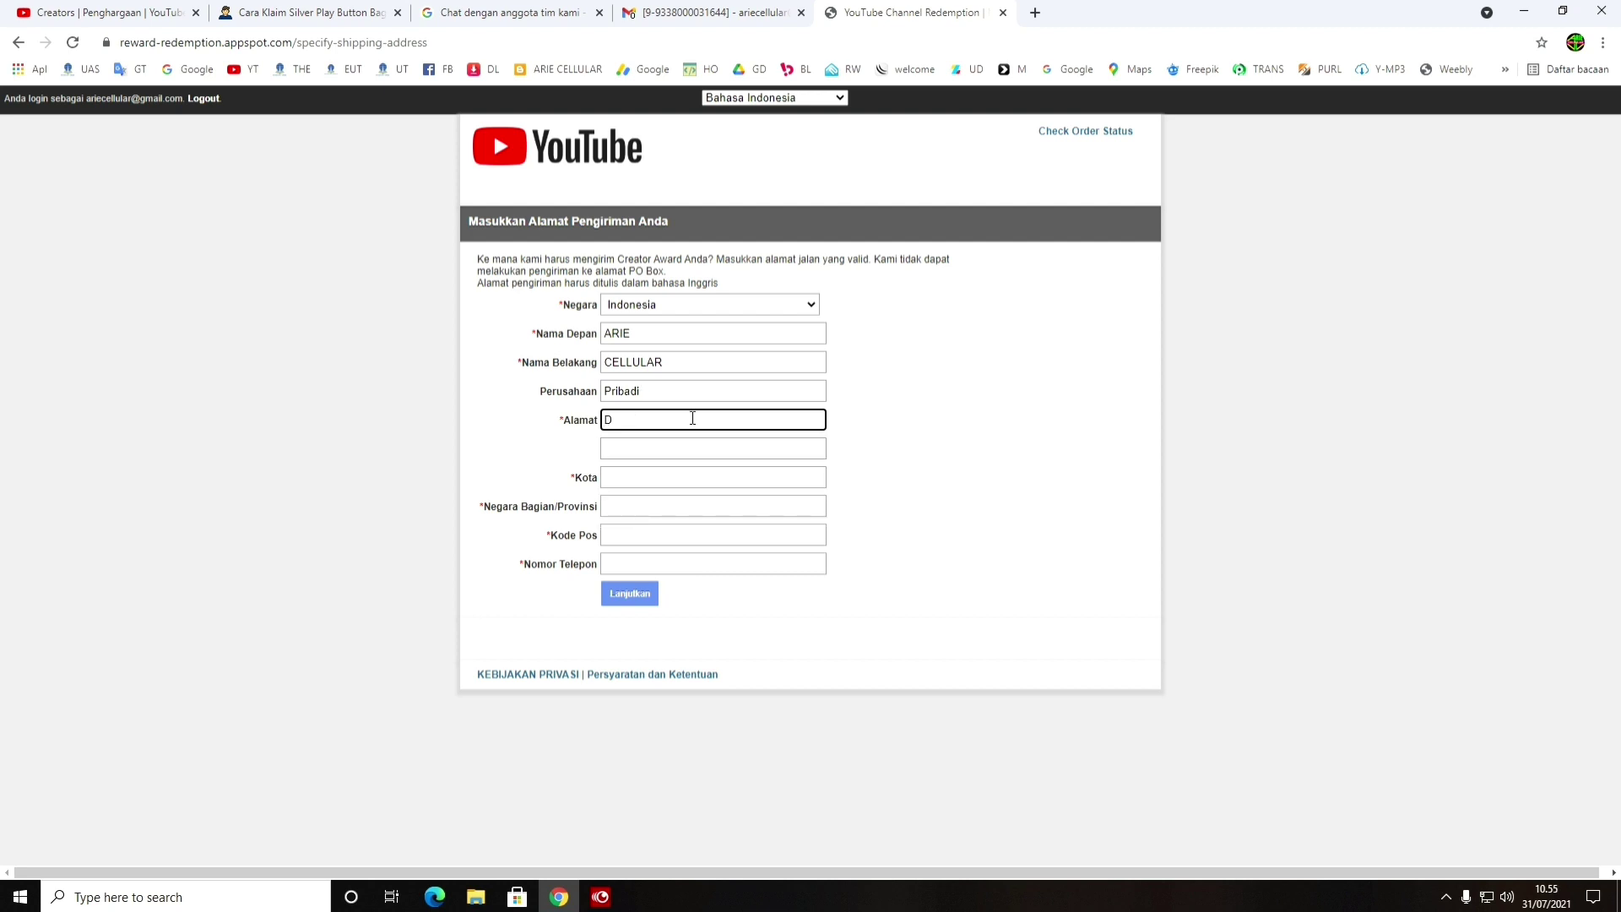
pyautogui.click(739, 445)
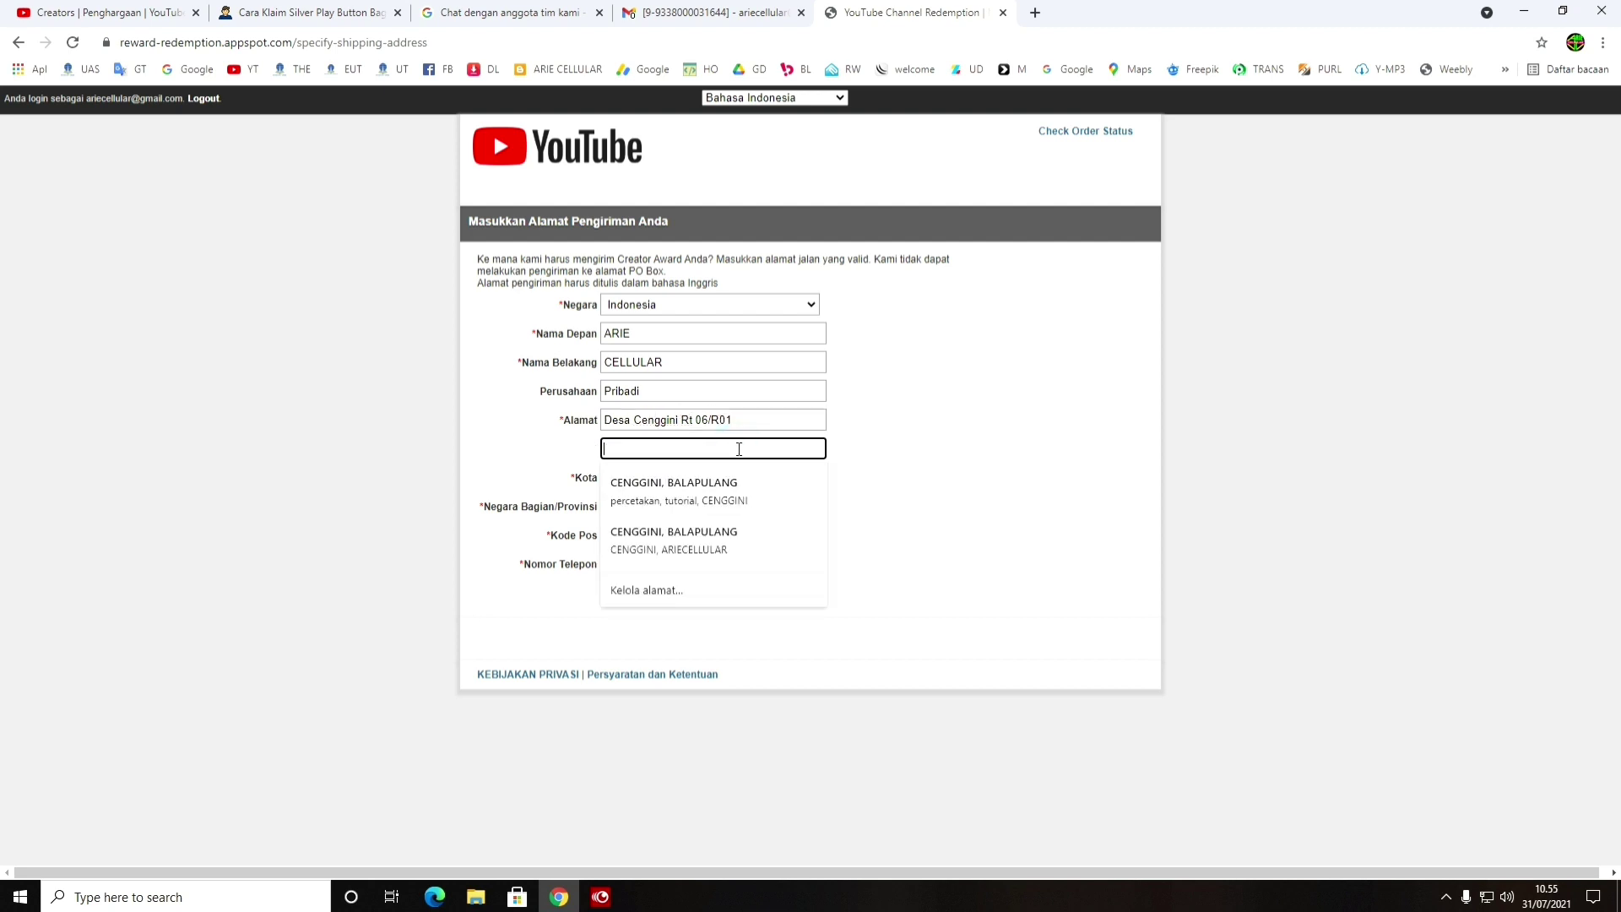
pyautogui.write('kEC')
pyautogui.press('BackSpace')
pyautogui.press('BackSpace')
pyautogui.press('BackSpace')
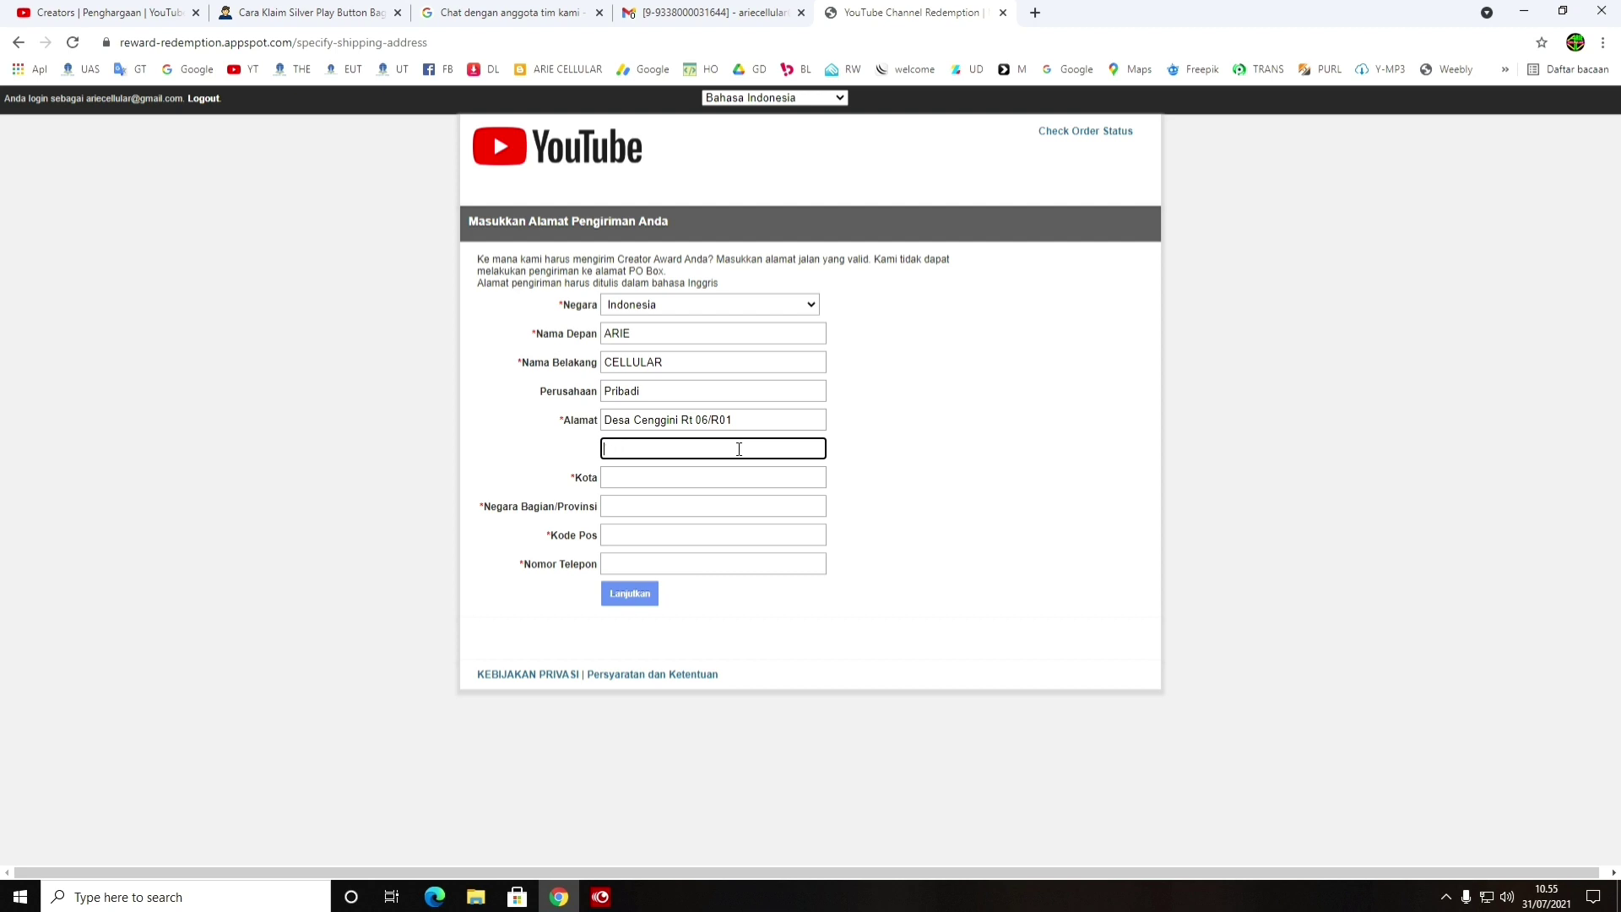
pyautogui.write('Kecamaatan Balpulang')
pyautogui.doubleClick(686, 448)
pyautogui.write('Balapulang')
pyautogui.click(854, 461)
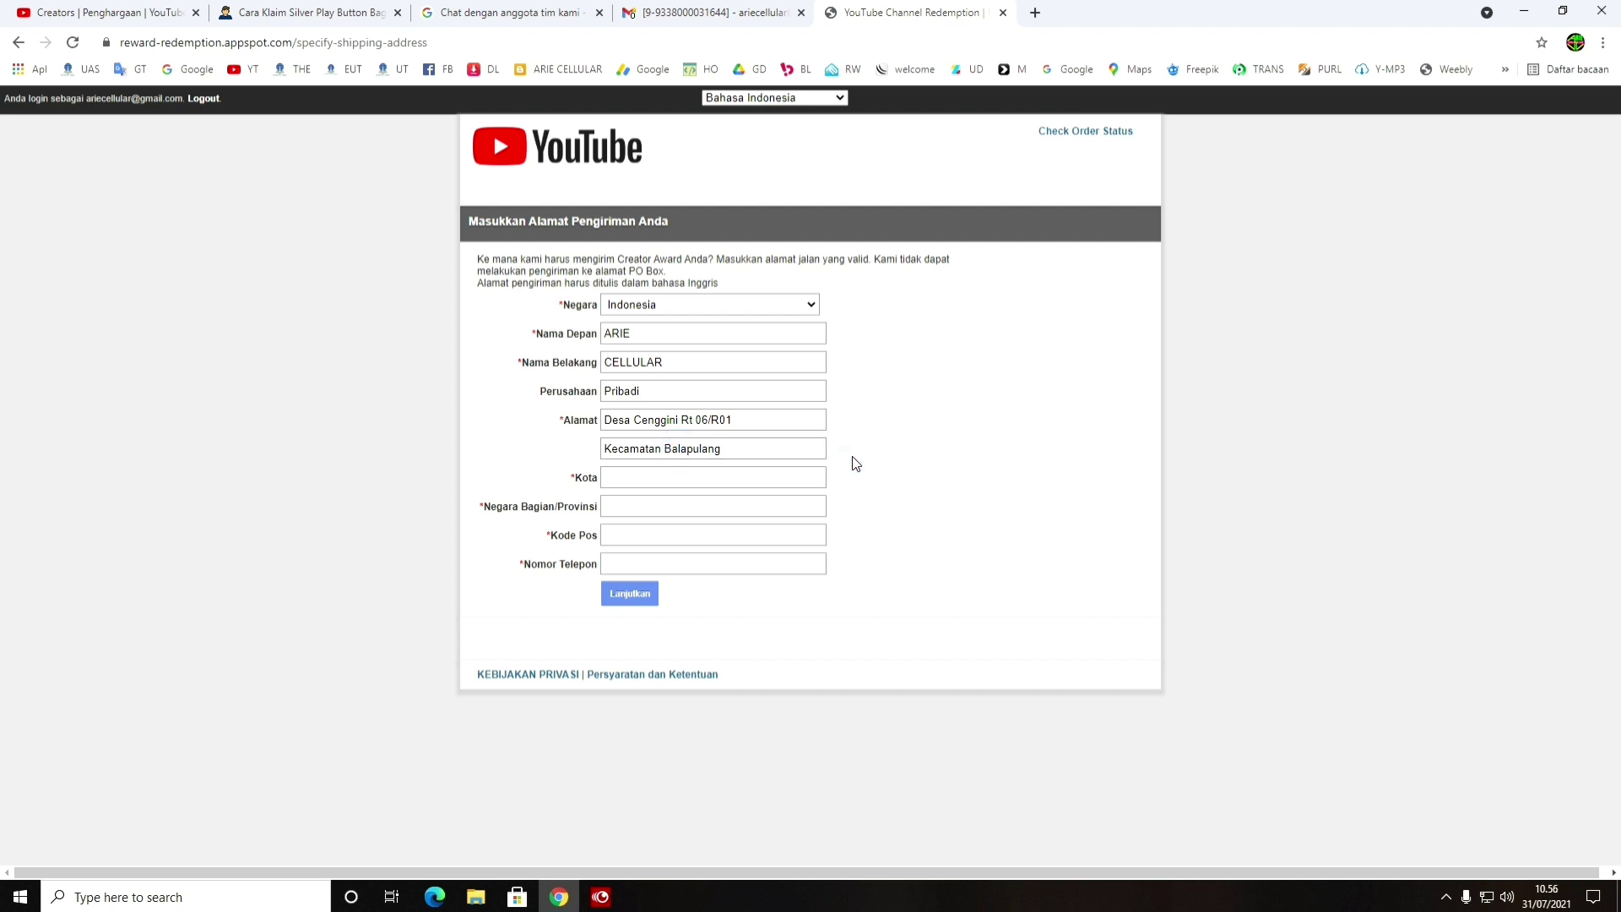
# Fill in the city, province and postal code fields
pyautogui.click(662, 475)
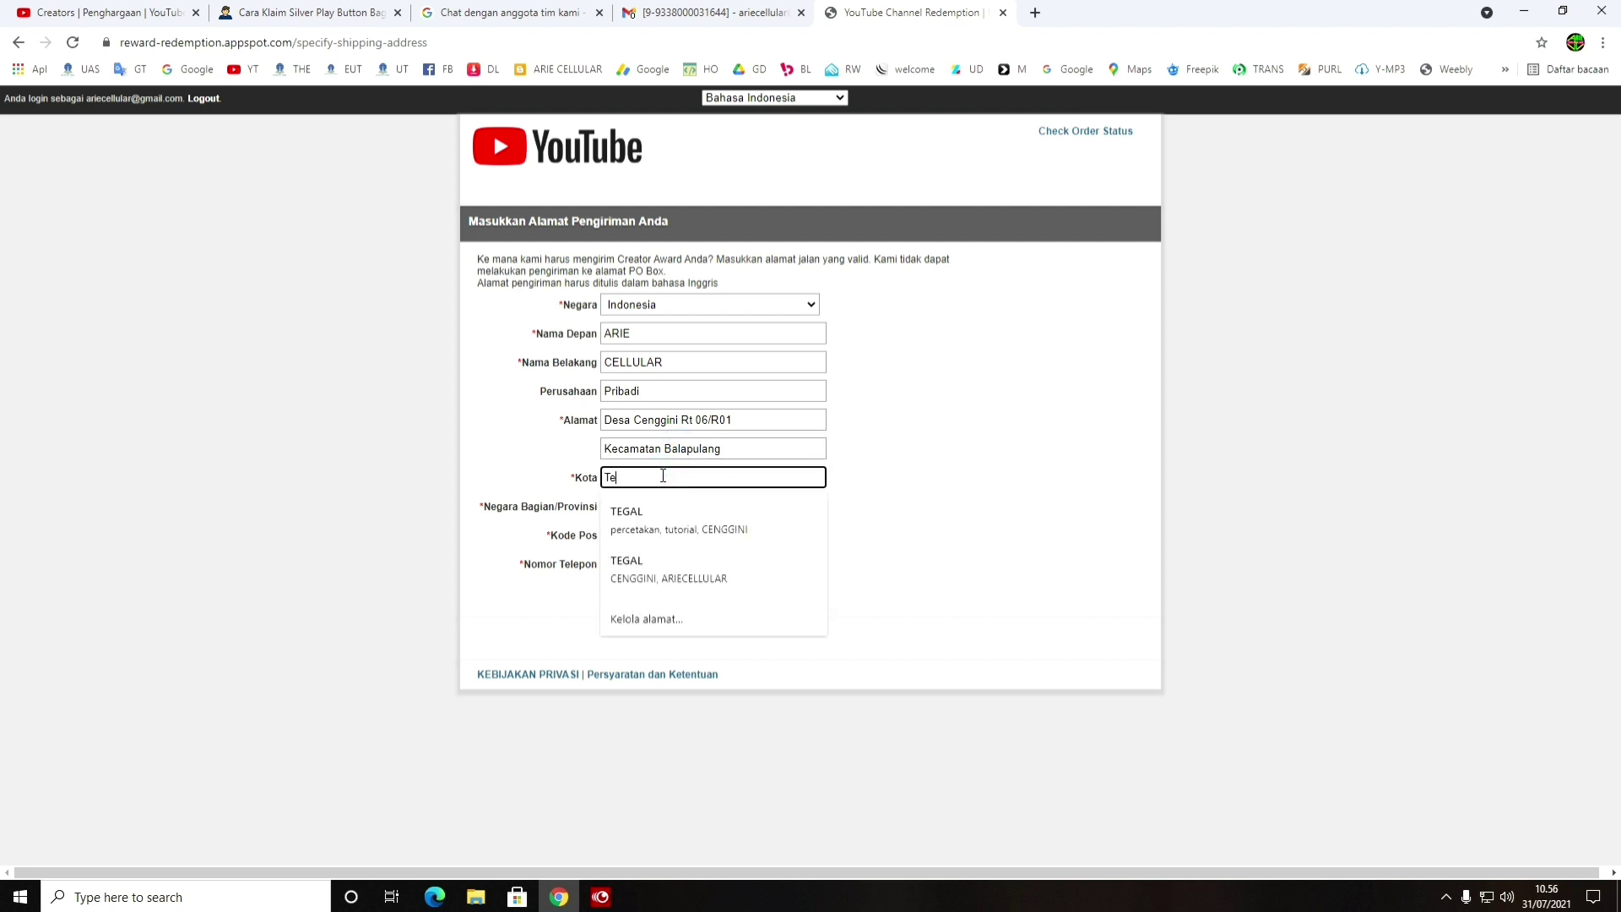
pyautogui.click(520, 478)
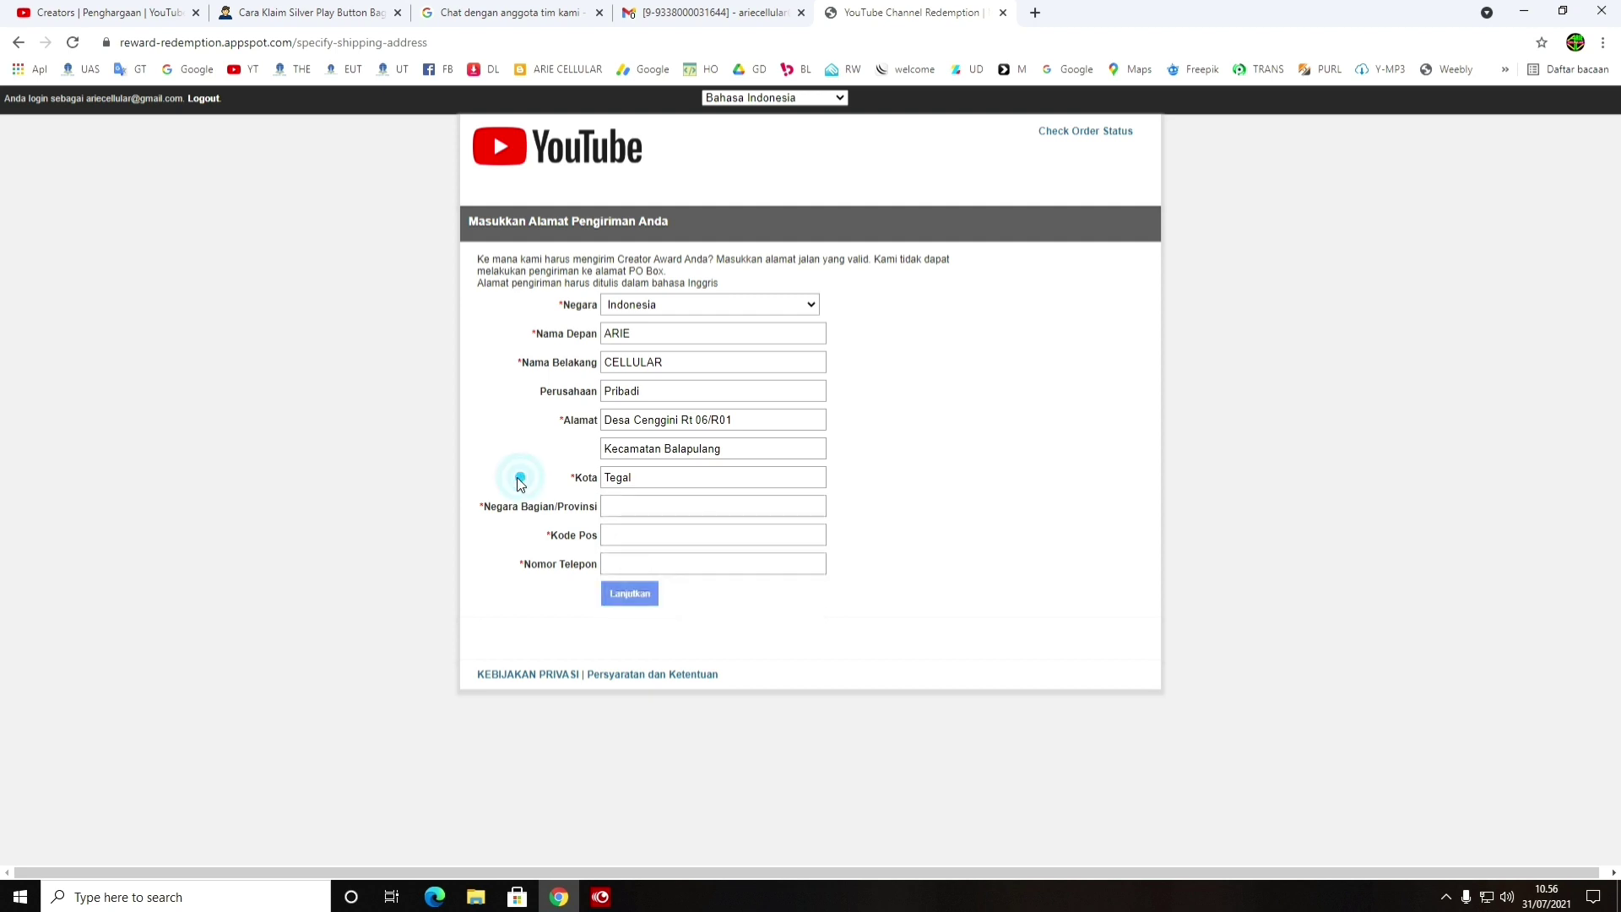
pyautogui.click(617, 509)
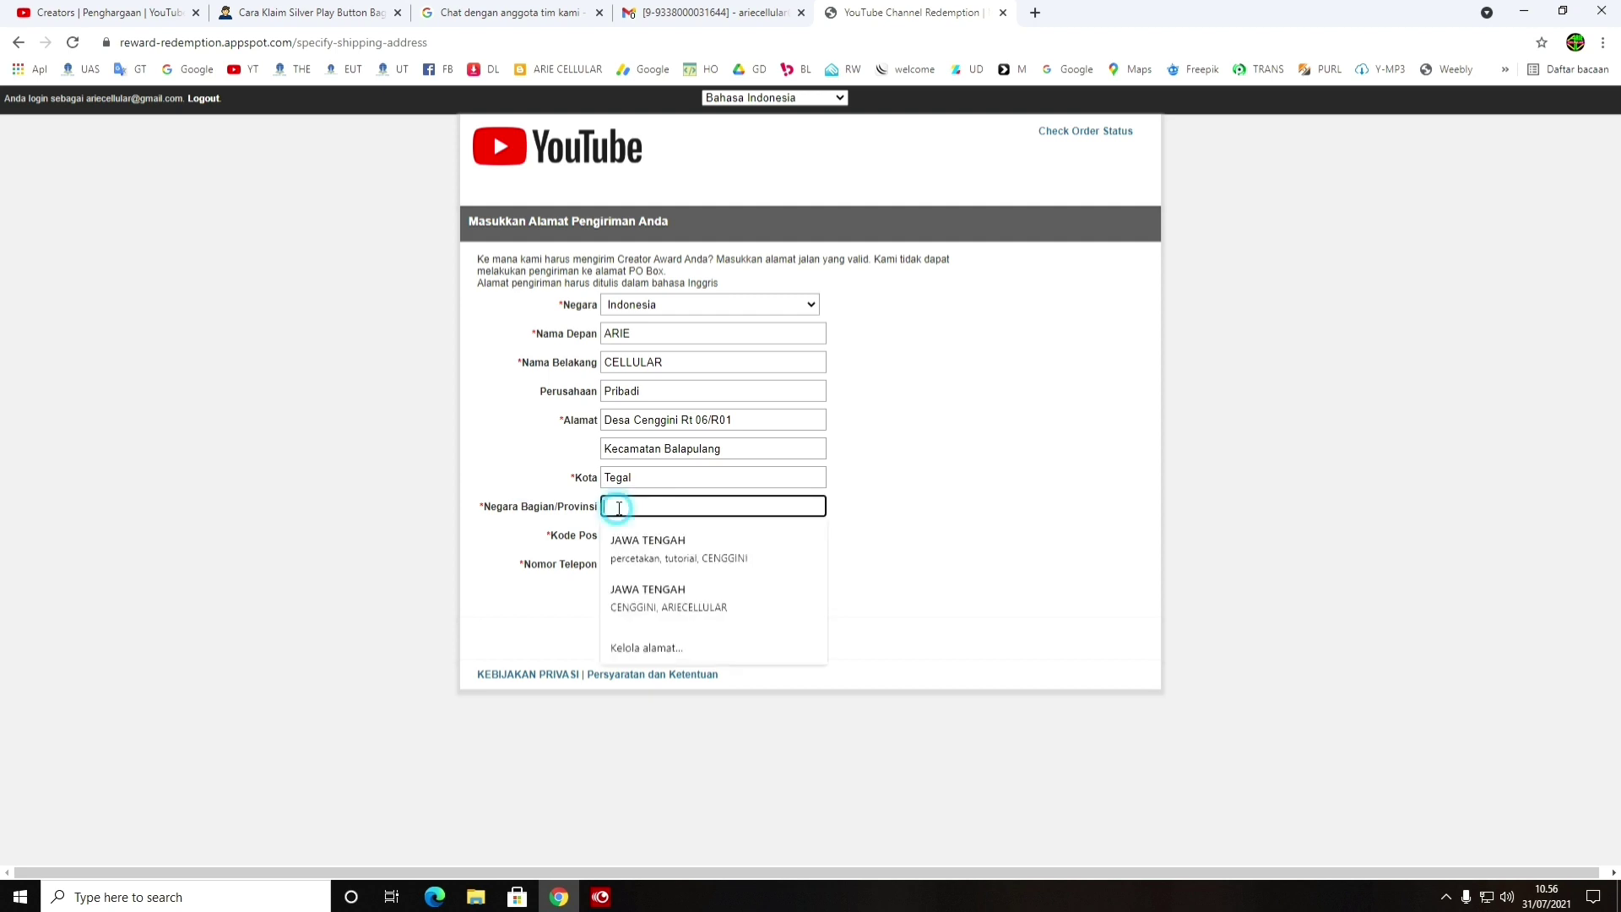
pyautogui.write('JATENG')
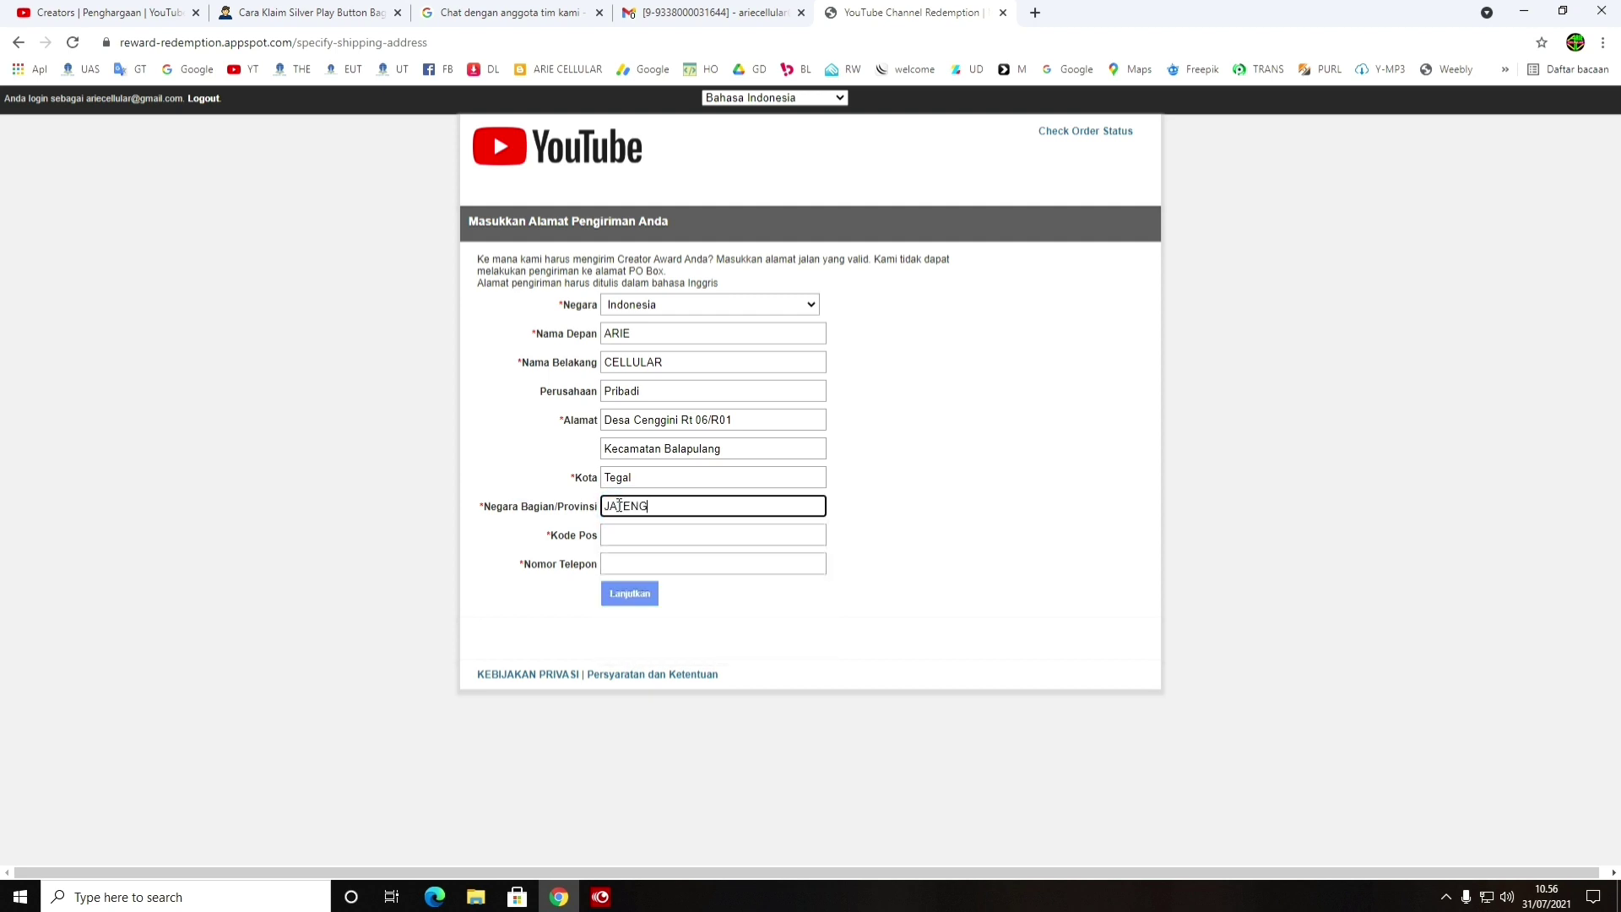
pyautogui.doubleClick(665, 507)
pyautogui.write('JAateng')
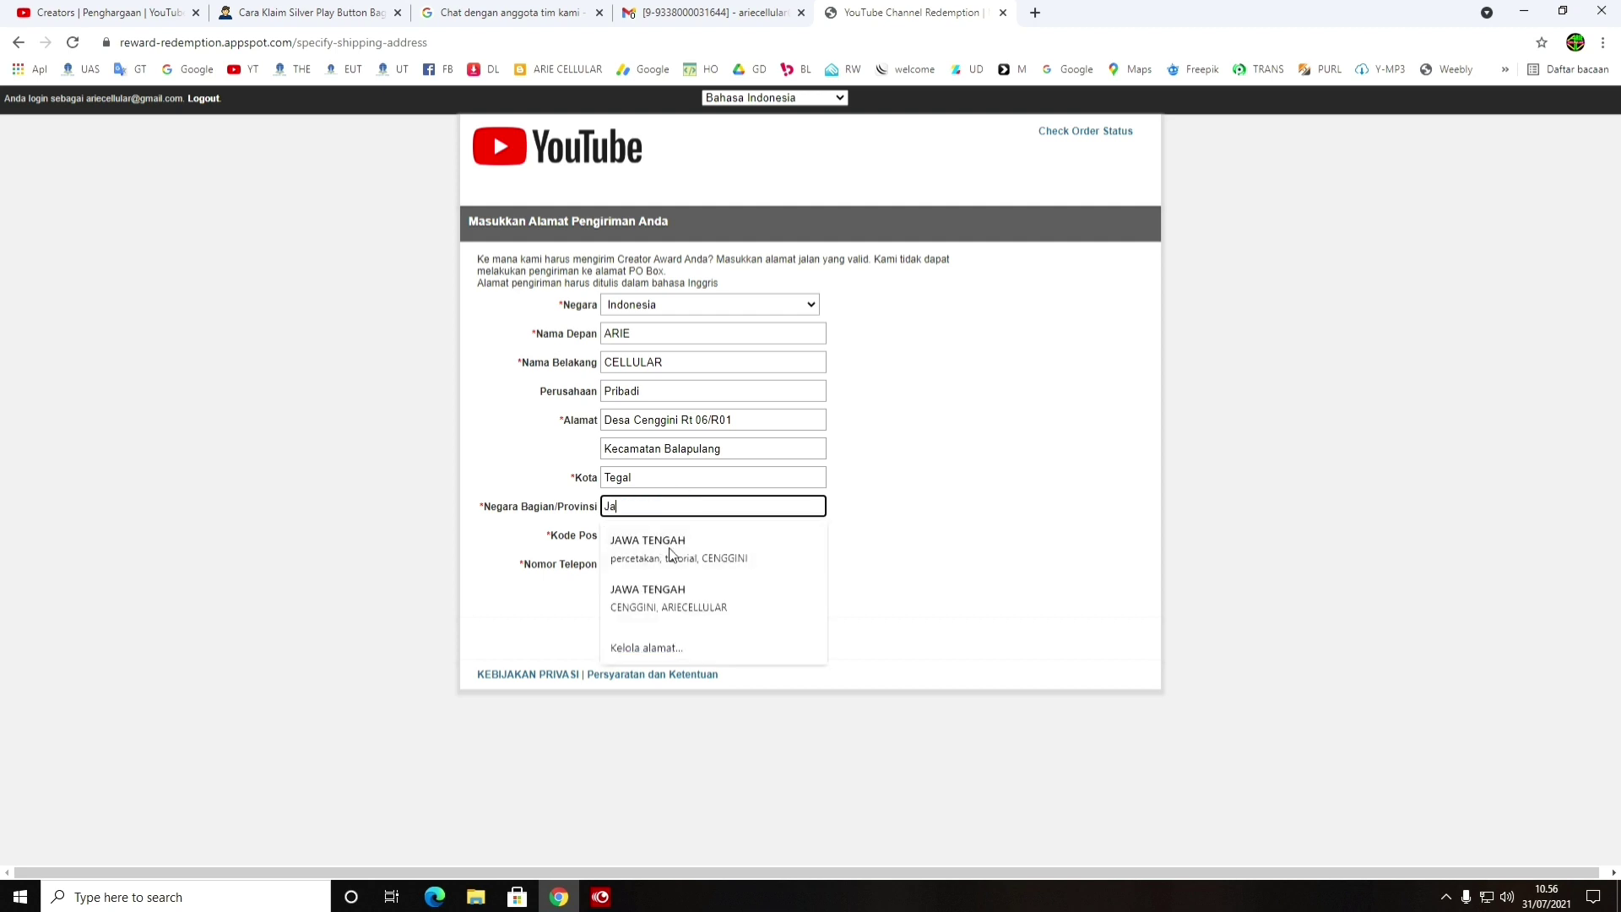
pyautogui.click(669, 534)
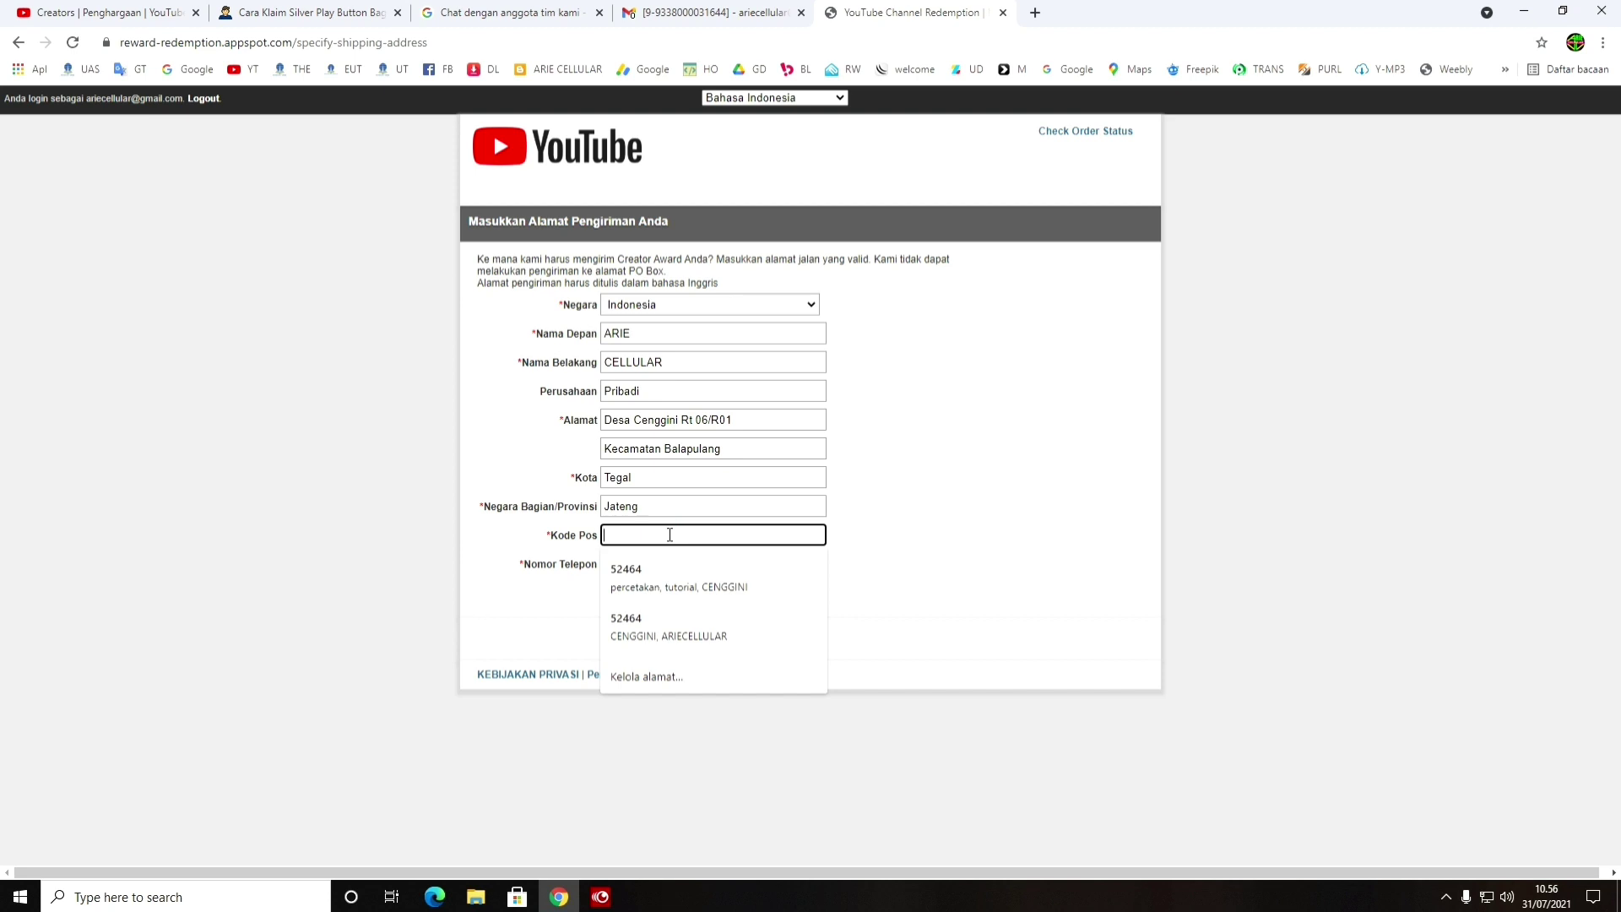
pyautogui.write('52464')
pyautogui.click(886, 550)
# Fill the phone number from a saved suggestion and correct its leading digit
pyautogui.click(761, 562)
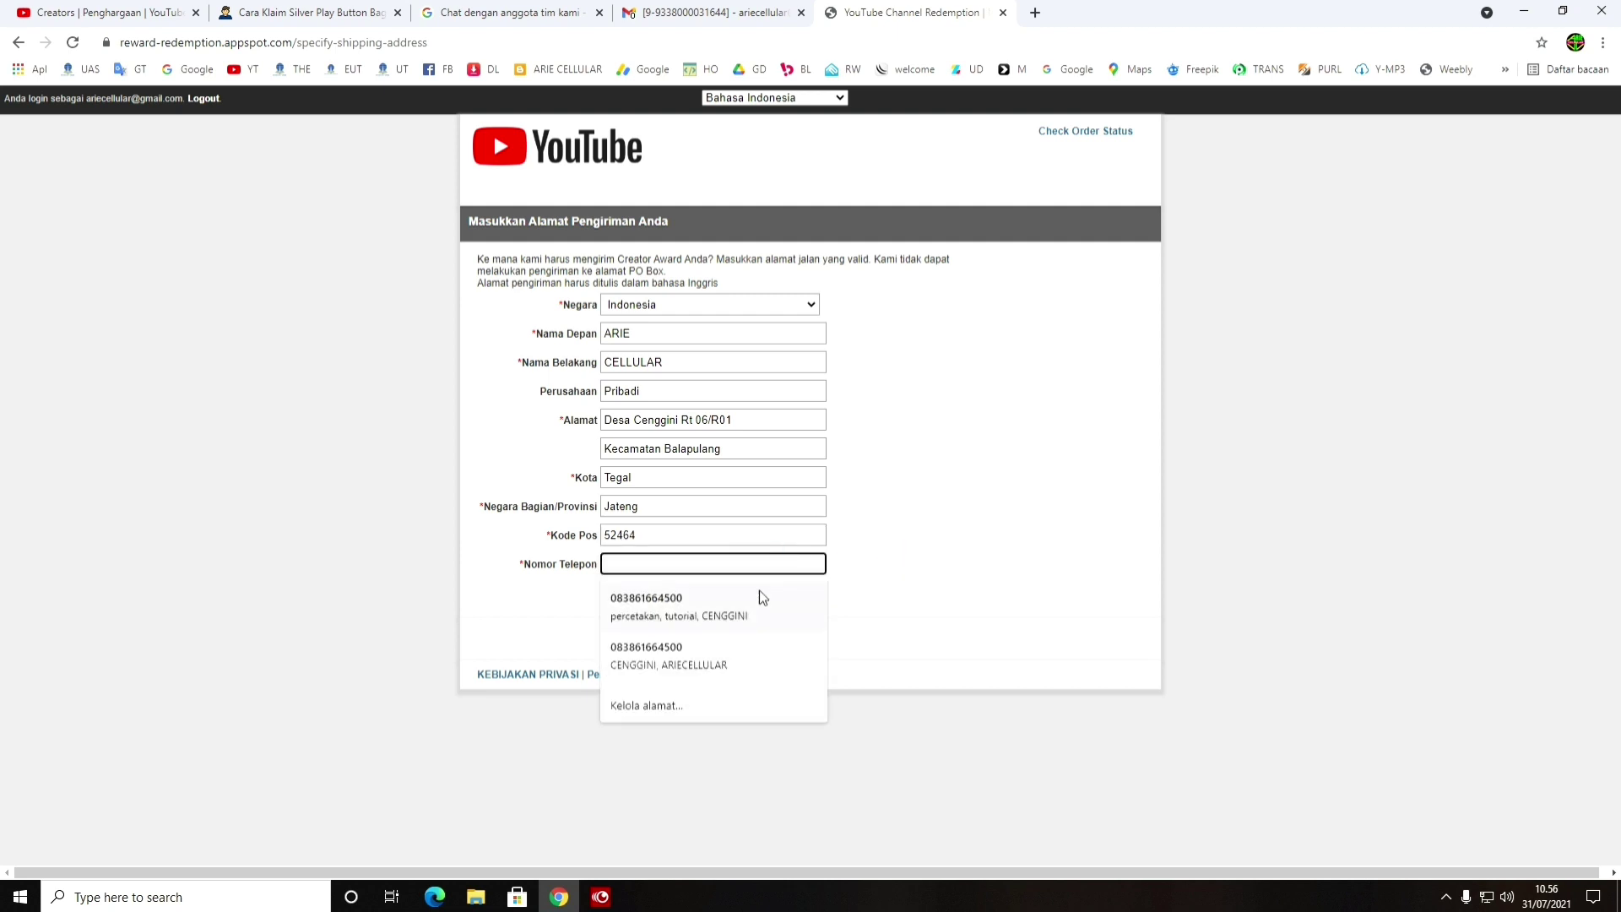
pyautogui.click(756, 591)
pyautogui.click(706, 564)
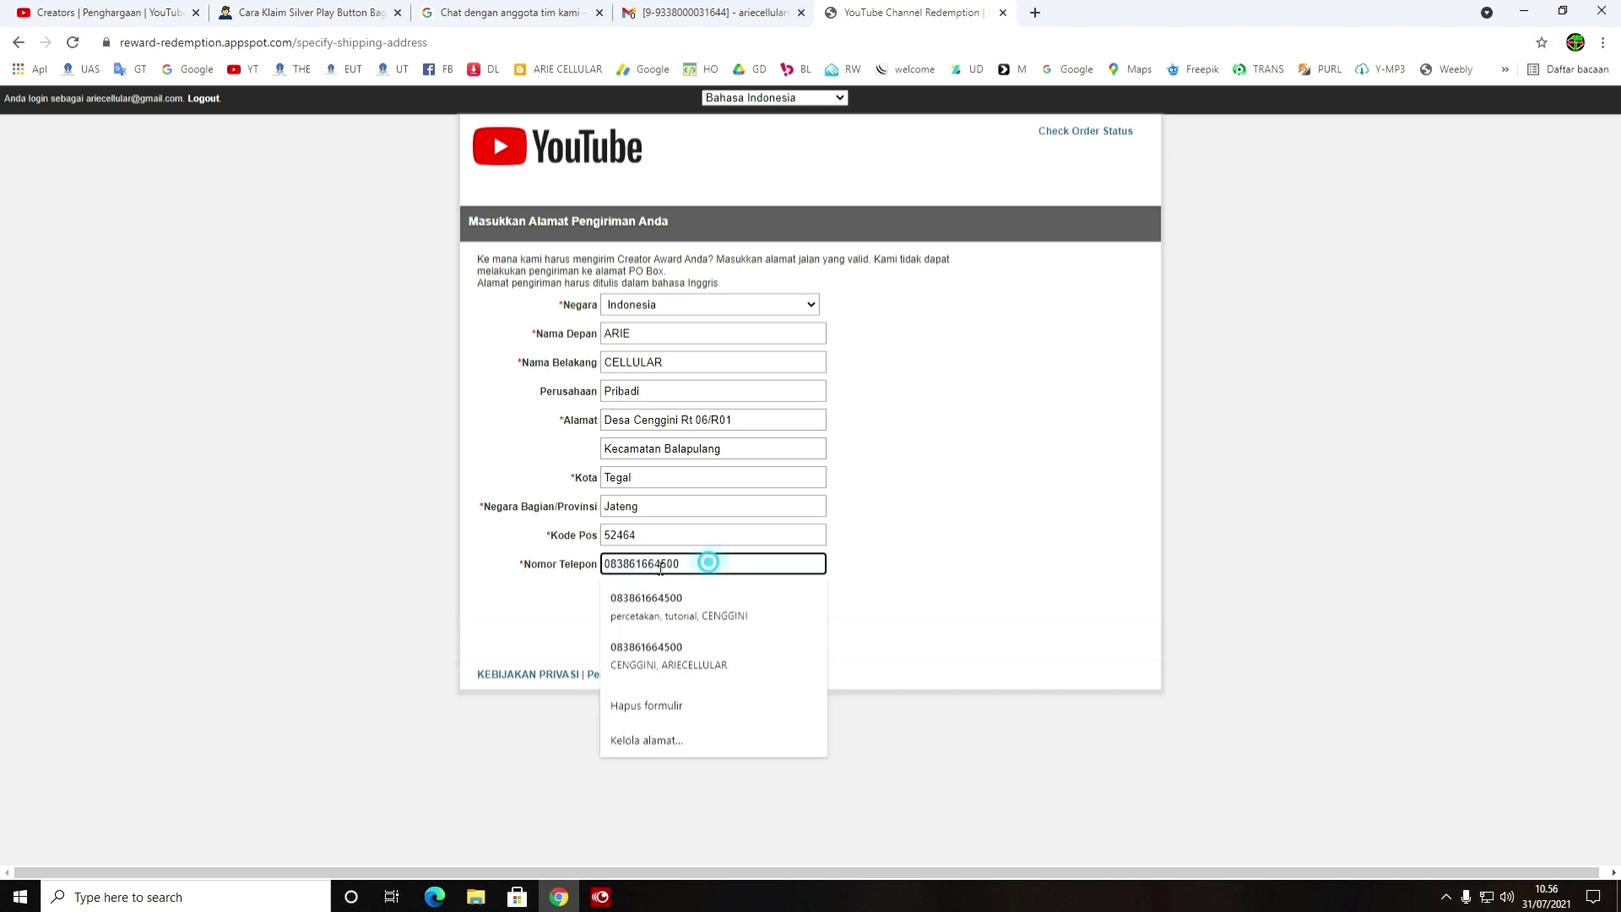
pyautogui.doubleClick(709, 564)
pyautogui.write('0')
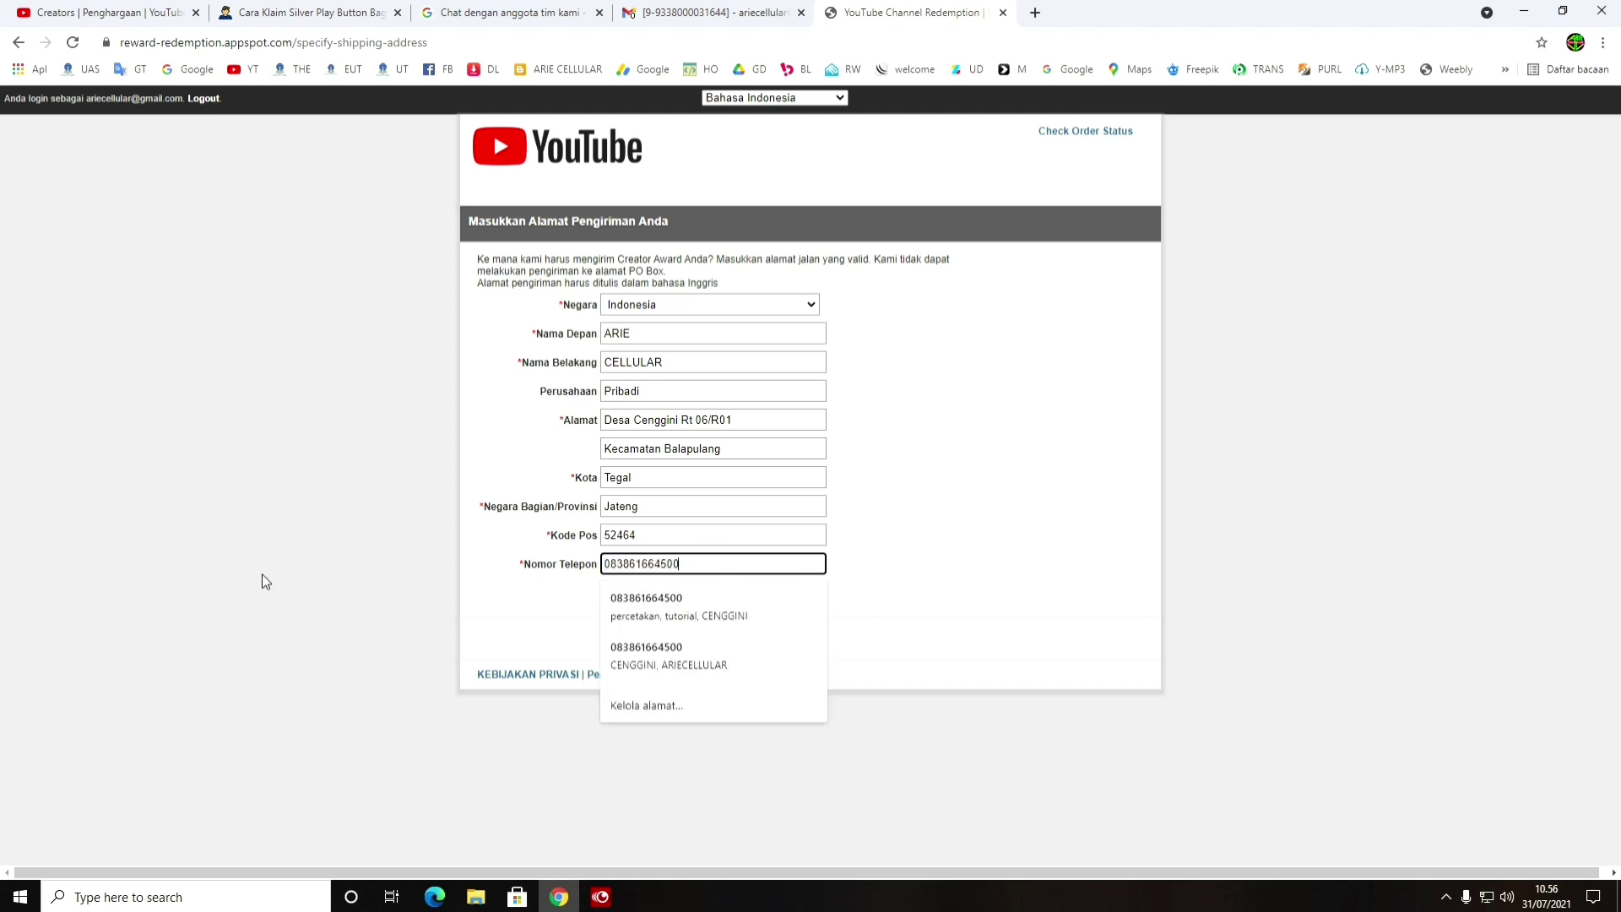
pyautogui.click(967, 587)
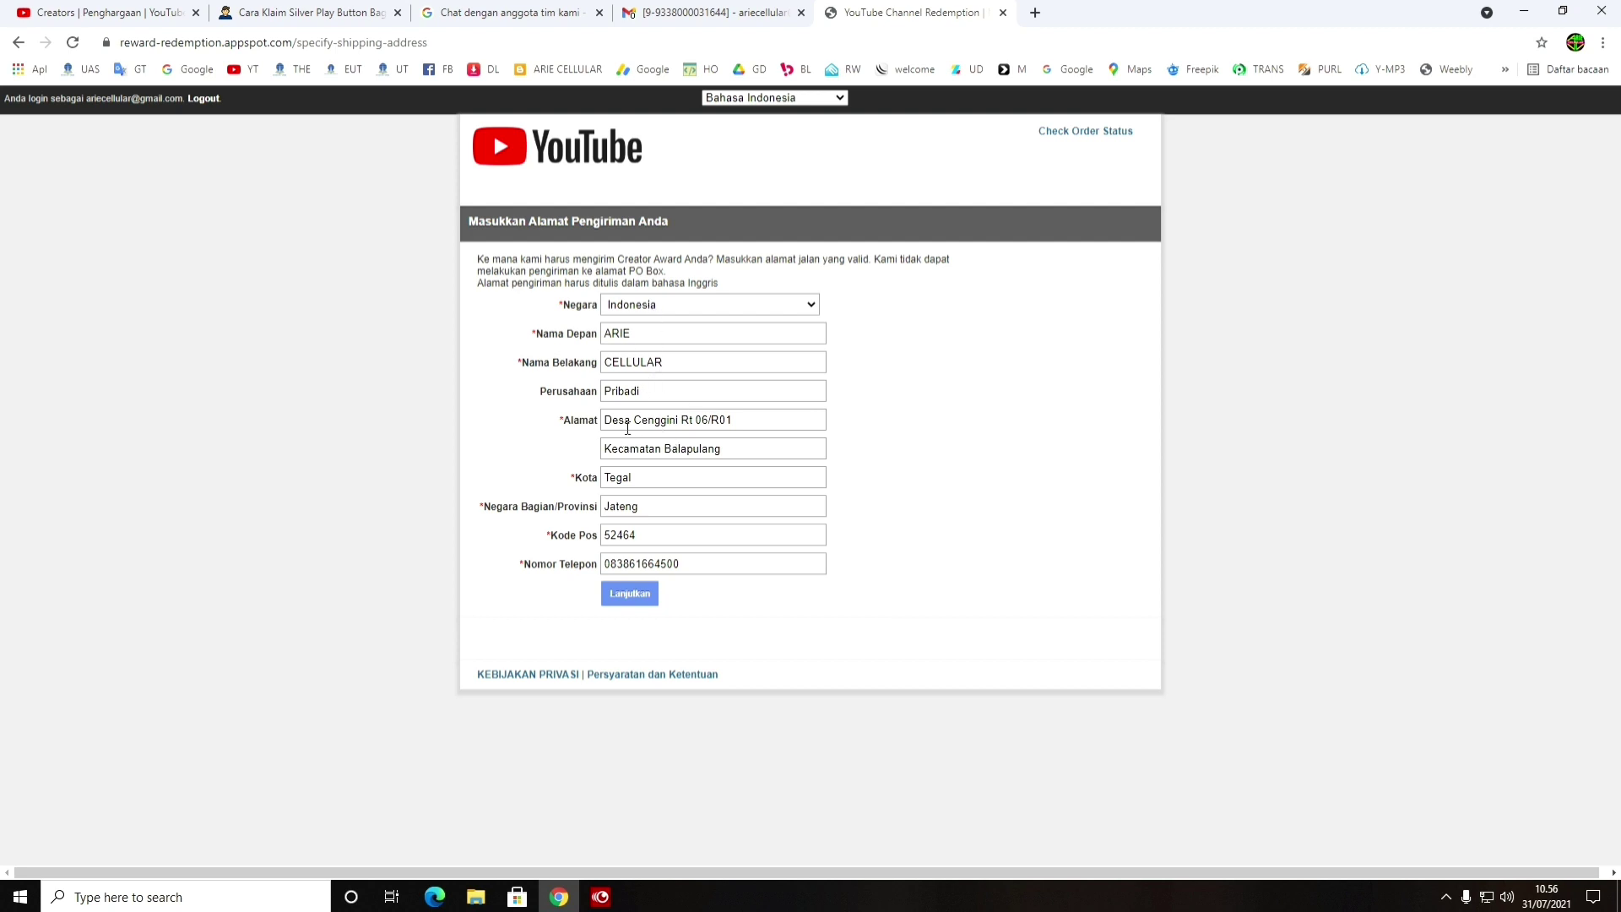
# Correct the street address to read RT06/RW
pyautogui.click(717, 422)
pyautogui.write('W')
pyautogui.doubleClick(694, 422)
pyautogui.write('RT06')
pyautogui.click(693, 421)
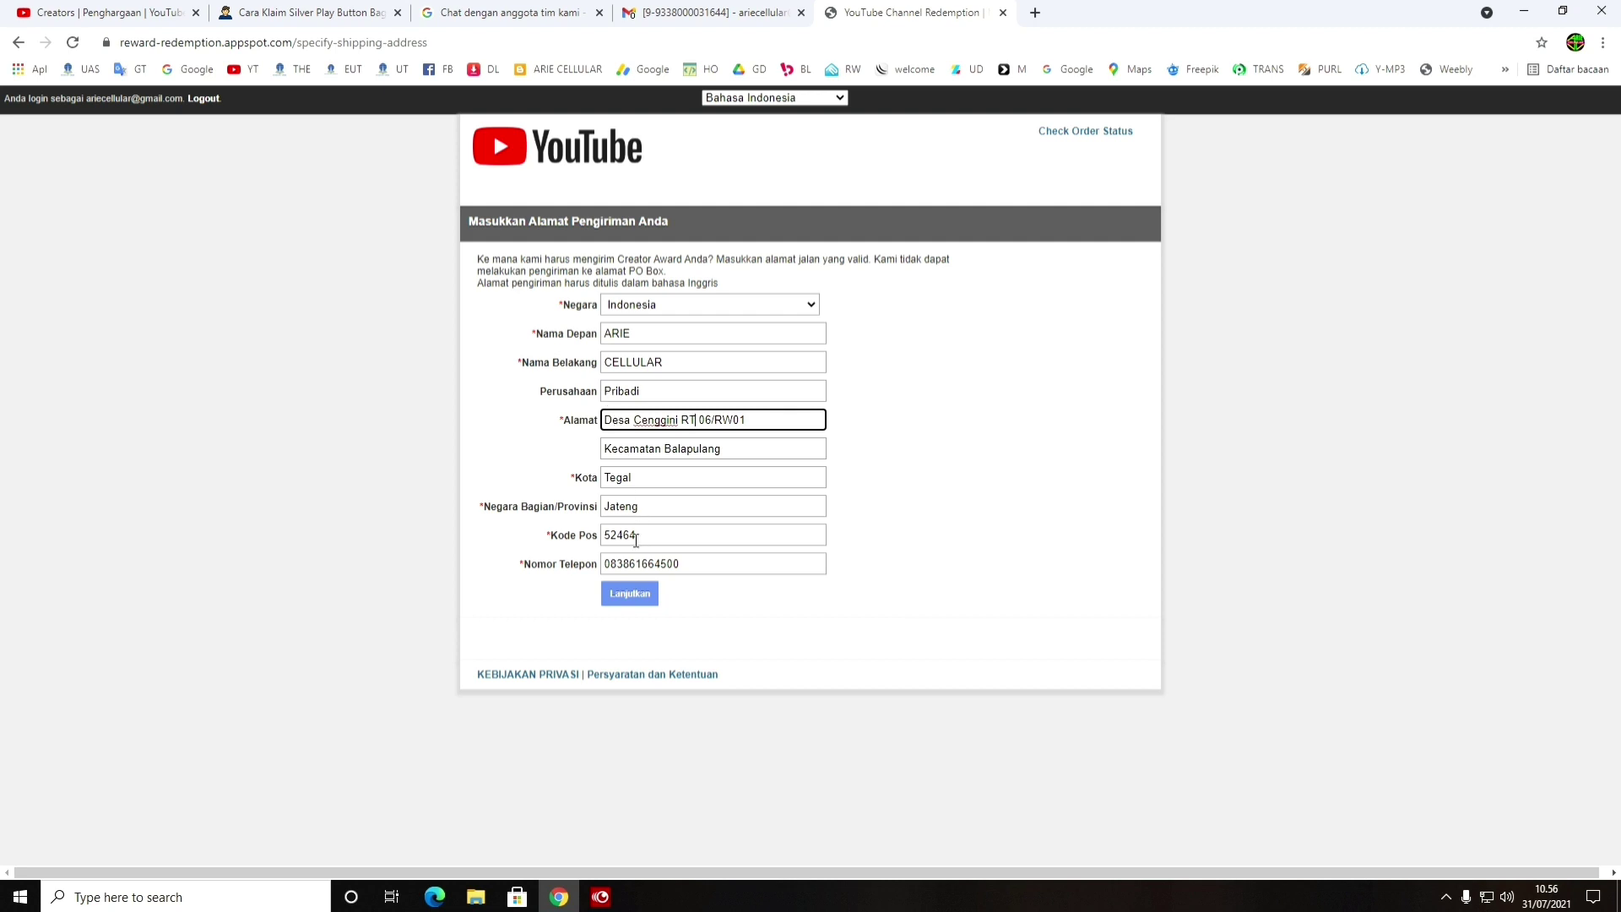
# Submit the shipping address and confirm the Silver award order with KONFIRMASI PESANAN SAYA
pyautogui.click(641, 598)
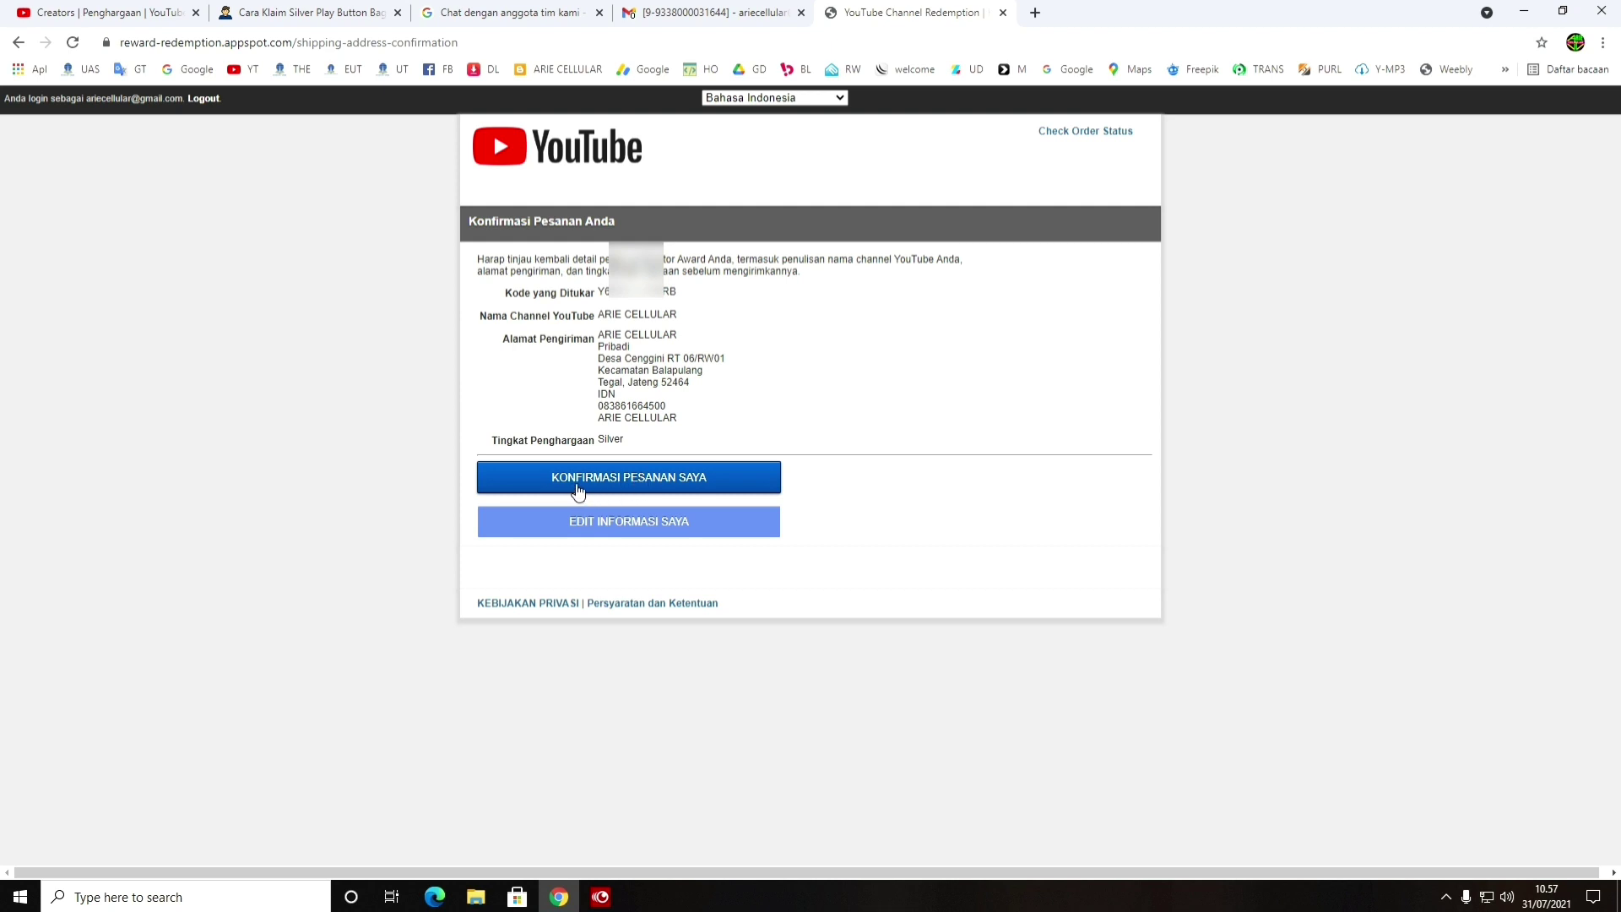
pyautogui.click(643, 486)
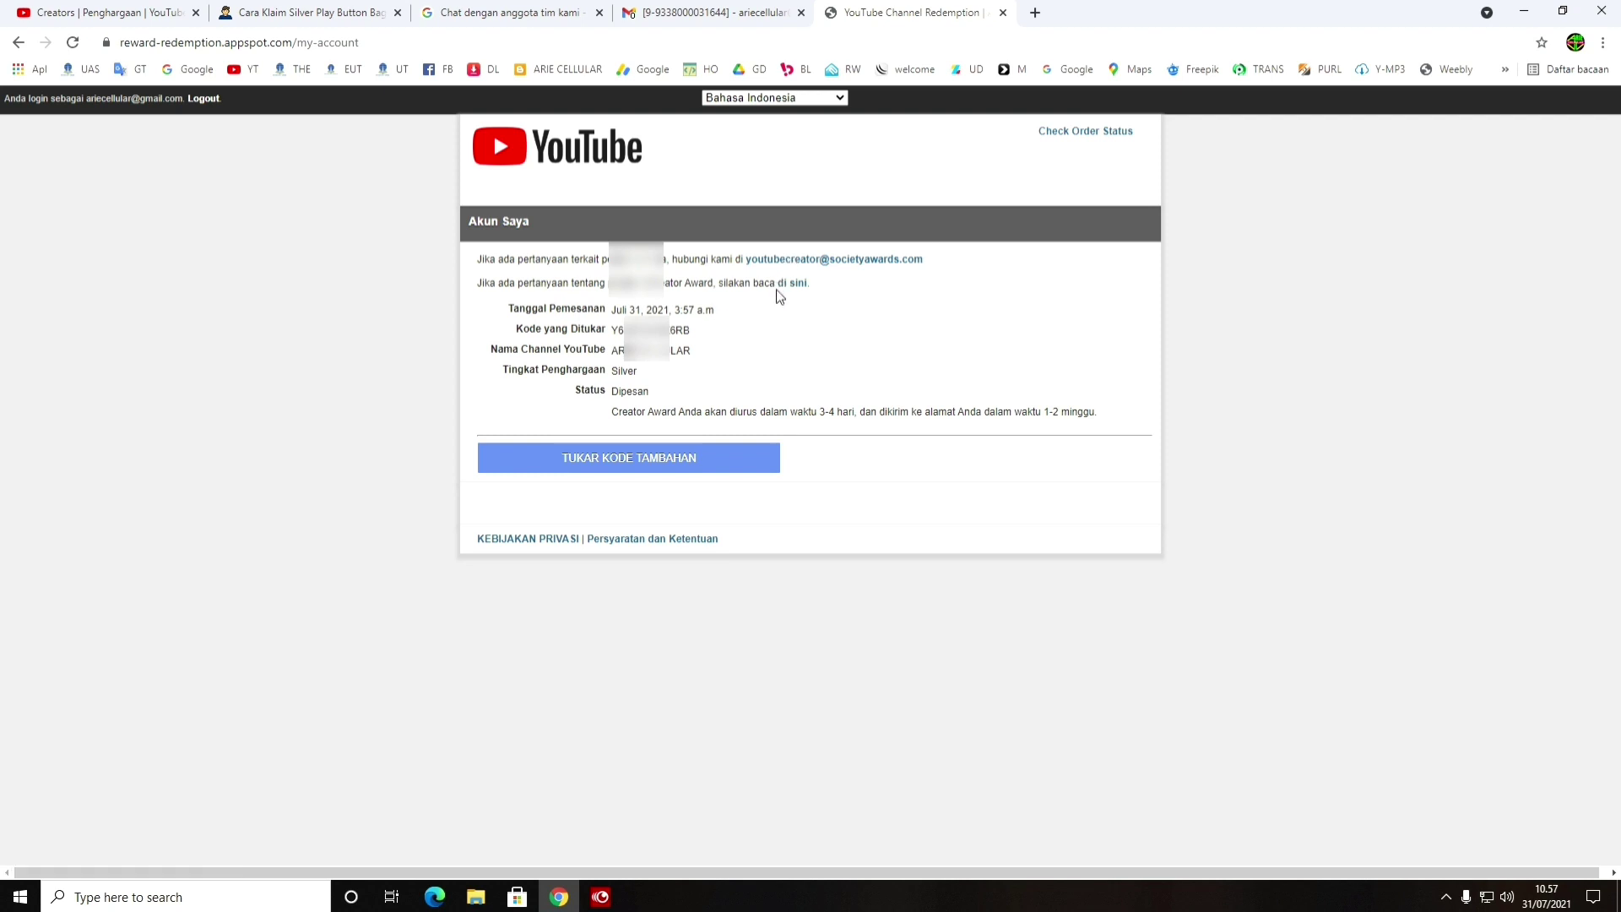
# Highlight the order date, the 3-4 day processing time and the 1-2 week delivery time
pyautogui.doubleClick(619, 311)
pyautogui.moveTo(635, 311); pyautogui.dragTo(688, 309)
pyautogui.click(688, 312)
pyautogui.moveTo(819, 415); pyautogui.dragTo(834, 417)
pyautogui.moveTo(1051, 413); pyautogui.dragTo(1062, 415)
pyautogui.click(998, 407)
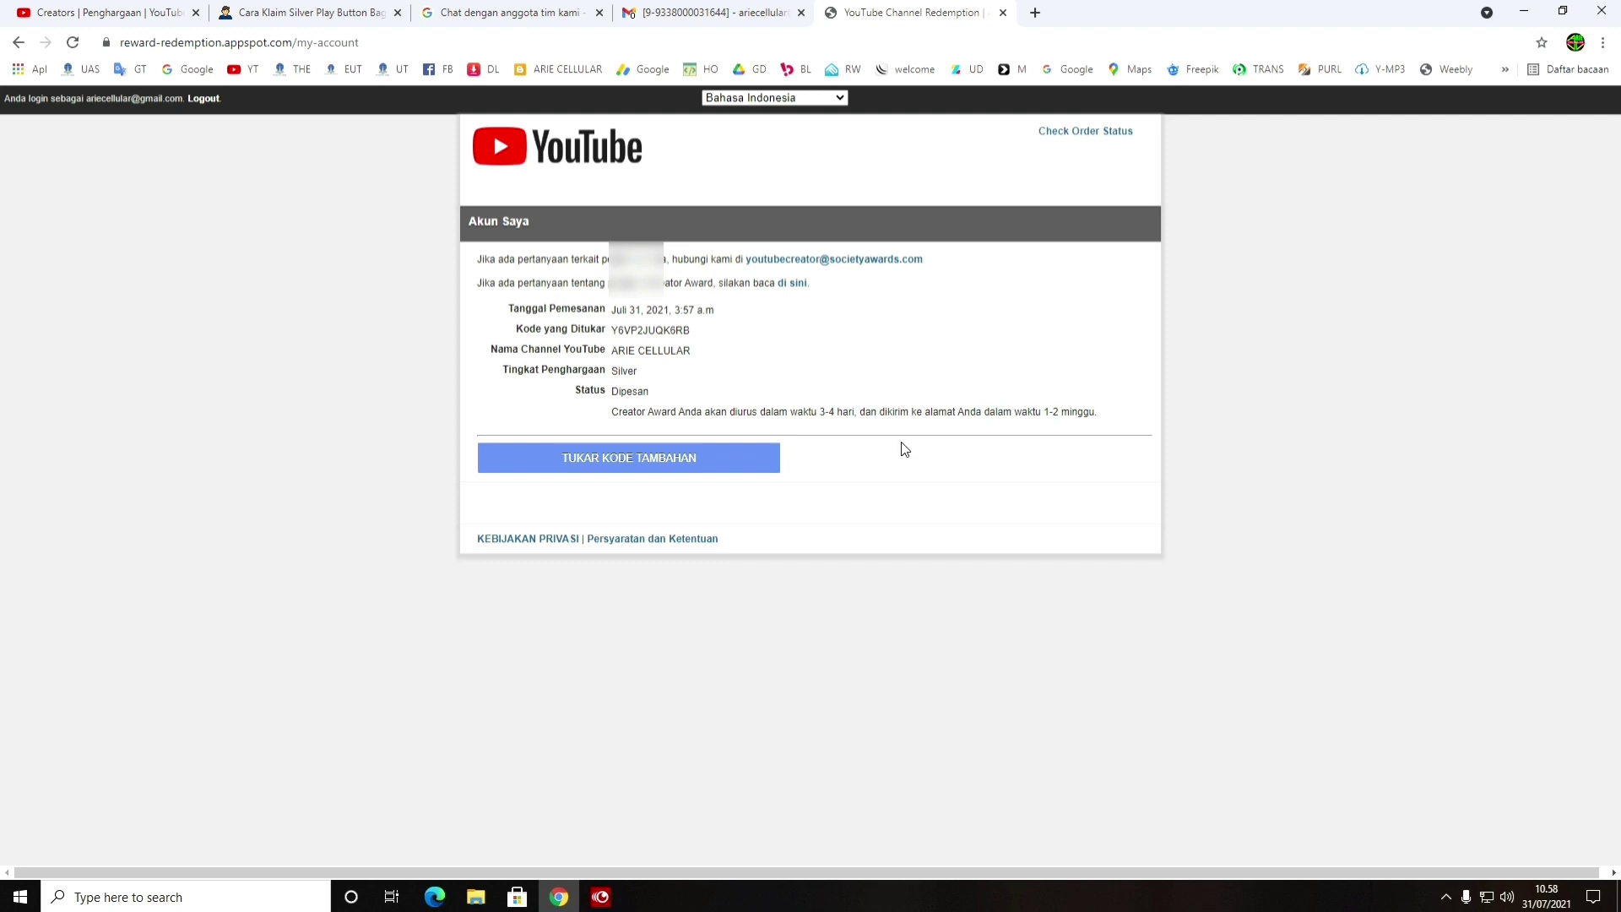
# Check today's date in the taskbar calendar, recheck the order status, and minimize Chrome
pyautogui.click(1553, 896)
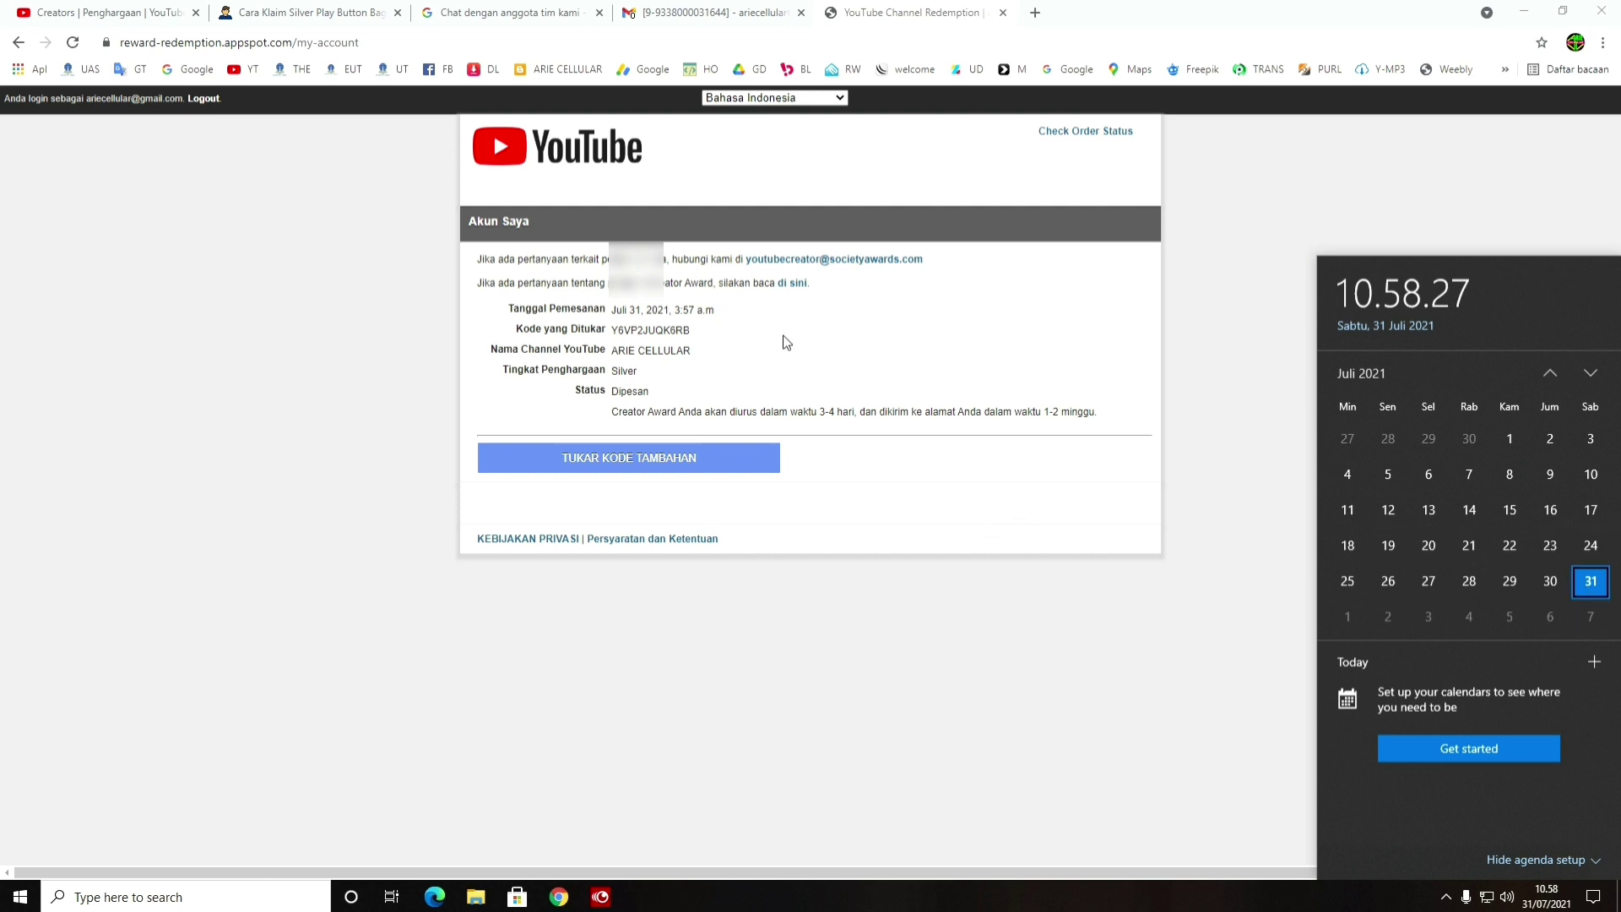
pyautogui.click(848, 316)
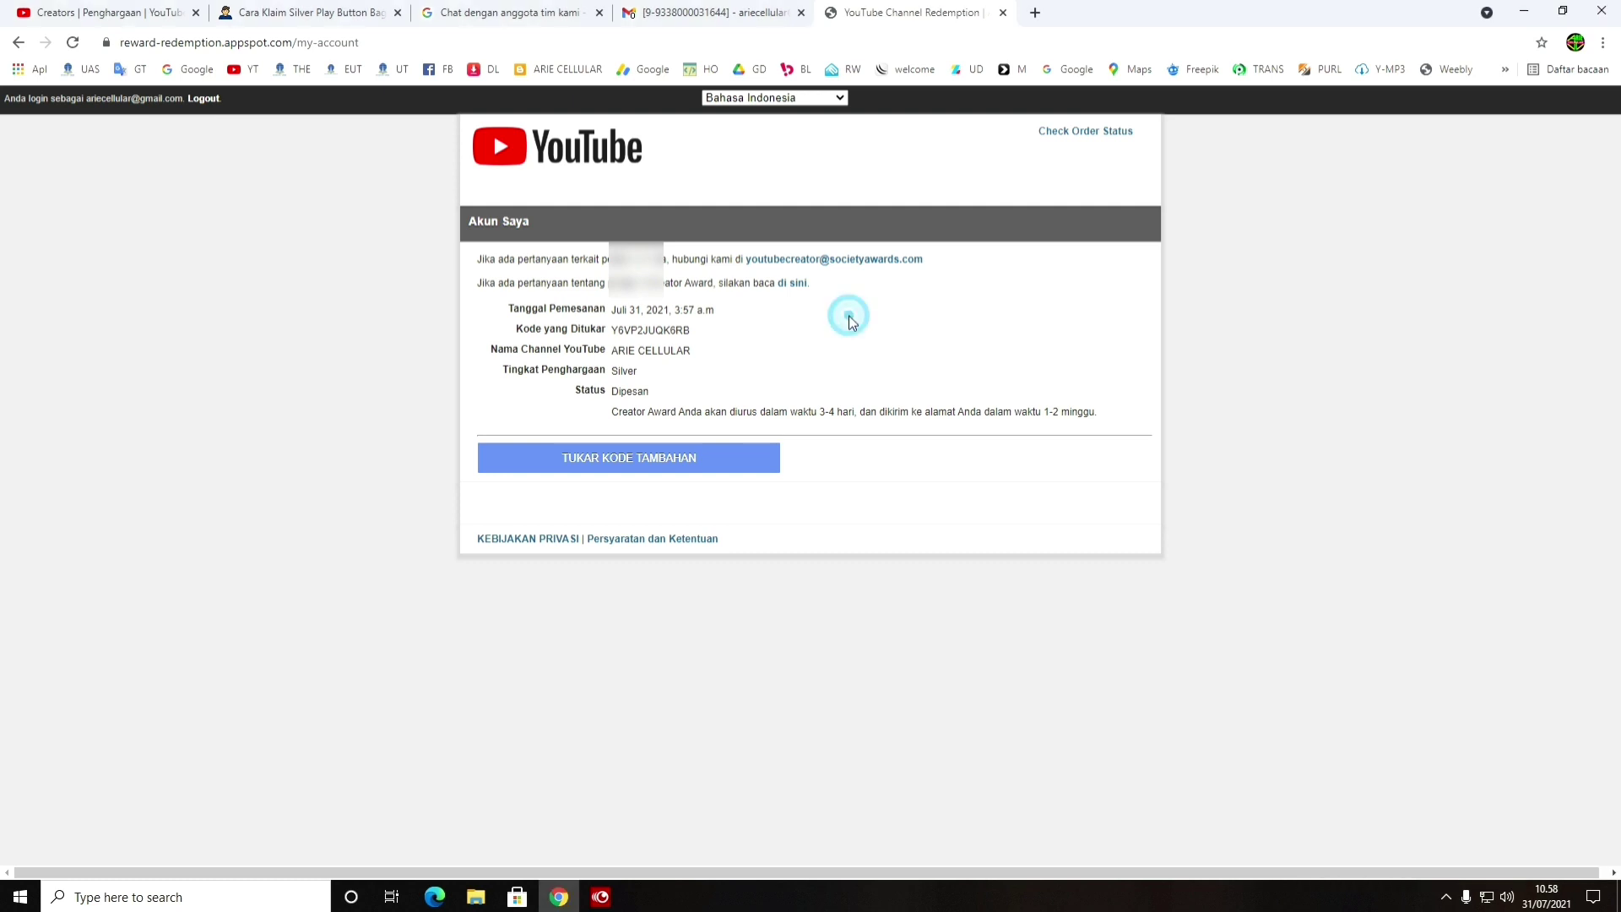
pyautogui.click(1082, 133)
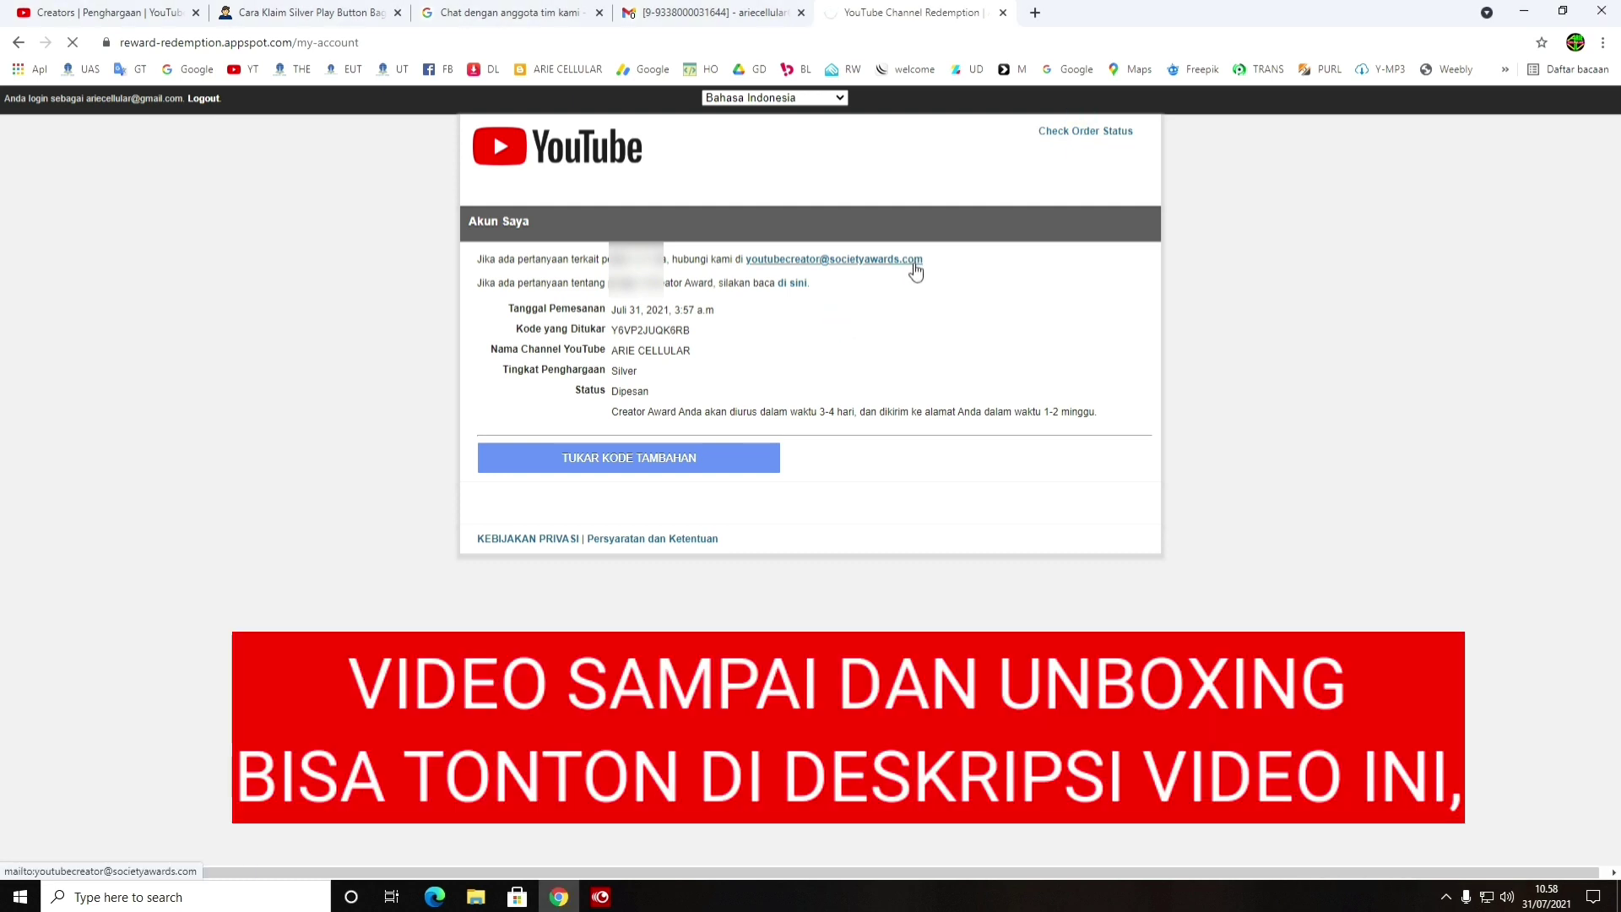
pyautogui.click(1524, 13)
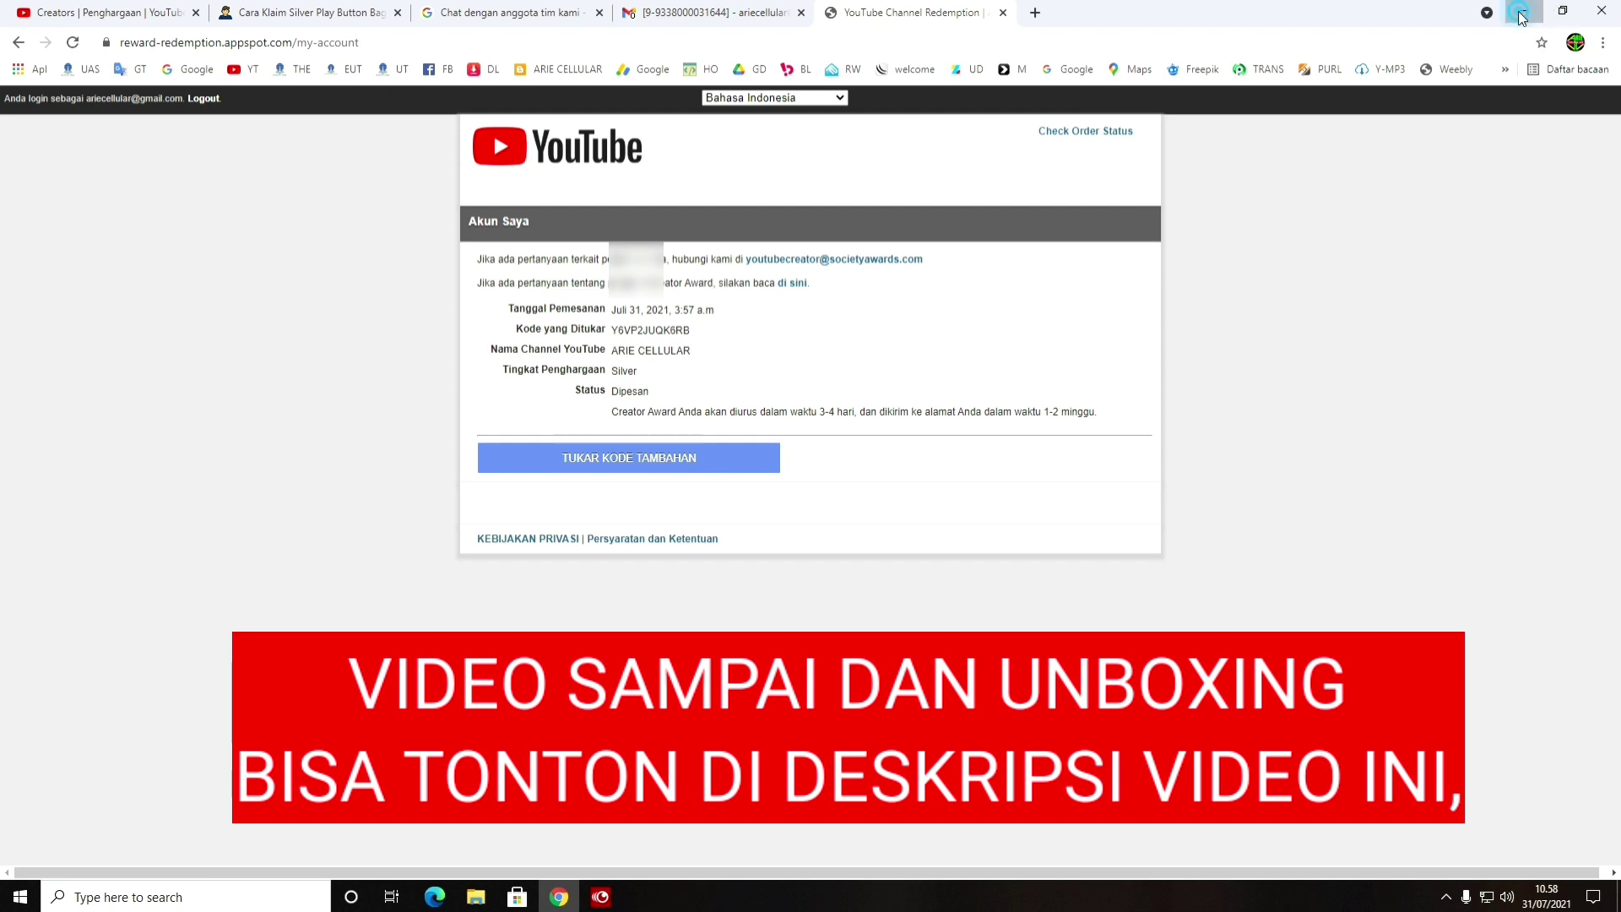